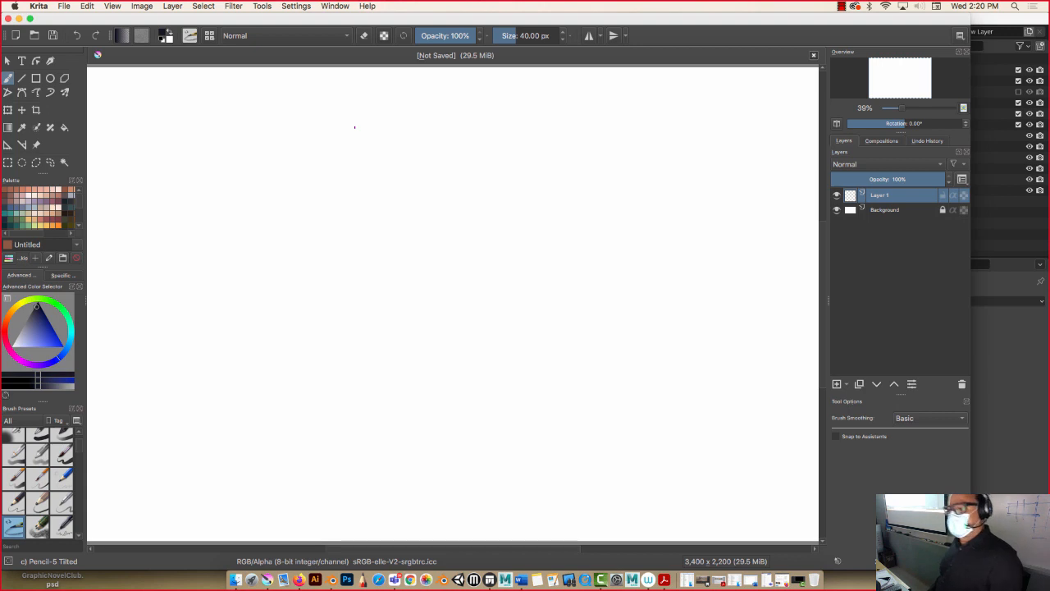
left_click(21, 79)
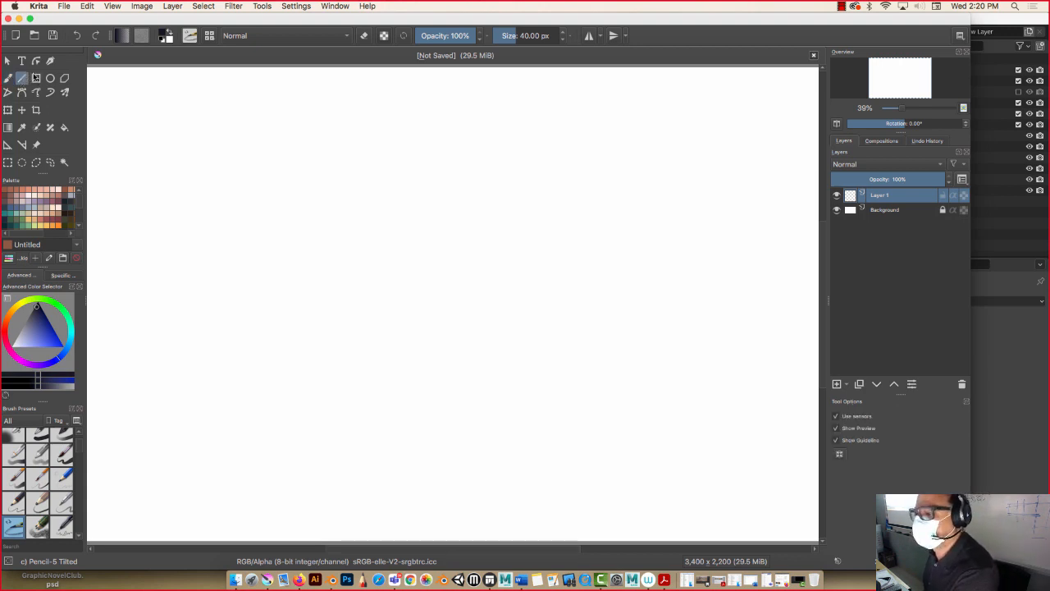
left_click(202, 210)
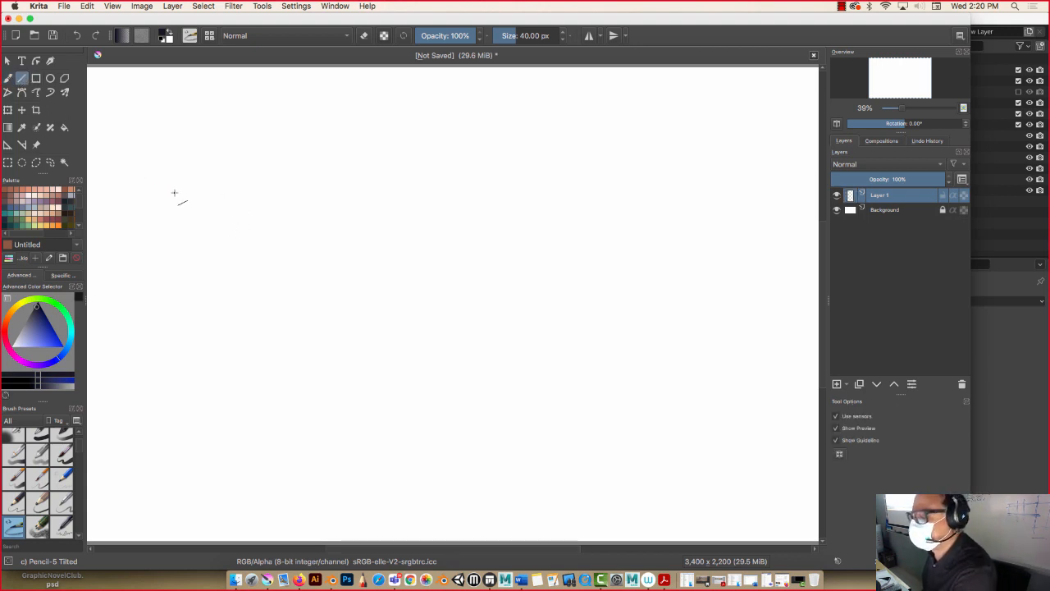
left_click(8, 78)
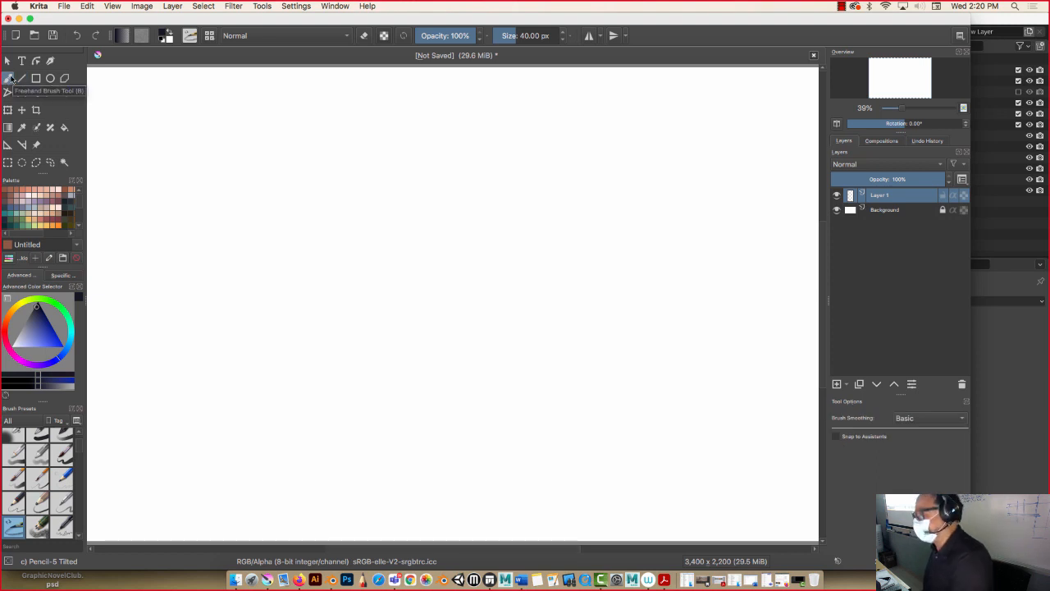
Sketch the room's top, left and right walls as a tall open-bottomed rectangle with repeated freehand pencil strokes.
left_click_drag(633, 205, 633, 433)
mouse_move(634, 184)
left_mouse_down()
mouse_move(633, 395)
mouse_move(413, 177)
mouse_move(382, 180)
left_mouse_up()
mouse_move(588, 188)
left_mouse_down()
mouse_move(393, 181)
mouse_move(411, 472)
left_mouse_up()
left_click_drag(399, 189, 394, 440)
left_click_drag(631, 202, 635, 456)
left_click_drag(632, 184, 636, 456)
mouse_move(640, 167)
left_mouse_down()
mouse_move(655, 417)
mouse_move(642, 281)
mouse_move(640, 423)
mouse_move(382, 173)
mouse_move(637, 173)
mouse_move(358, 166)
mouse_move(399, 475)
left_mouse_up()
left_click_drag(384, 170, 396, 464)
left_click_drag(647, 169, 657, 467)
left_click_drag(627, 206, 639, 457)
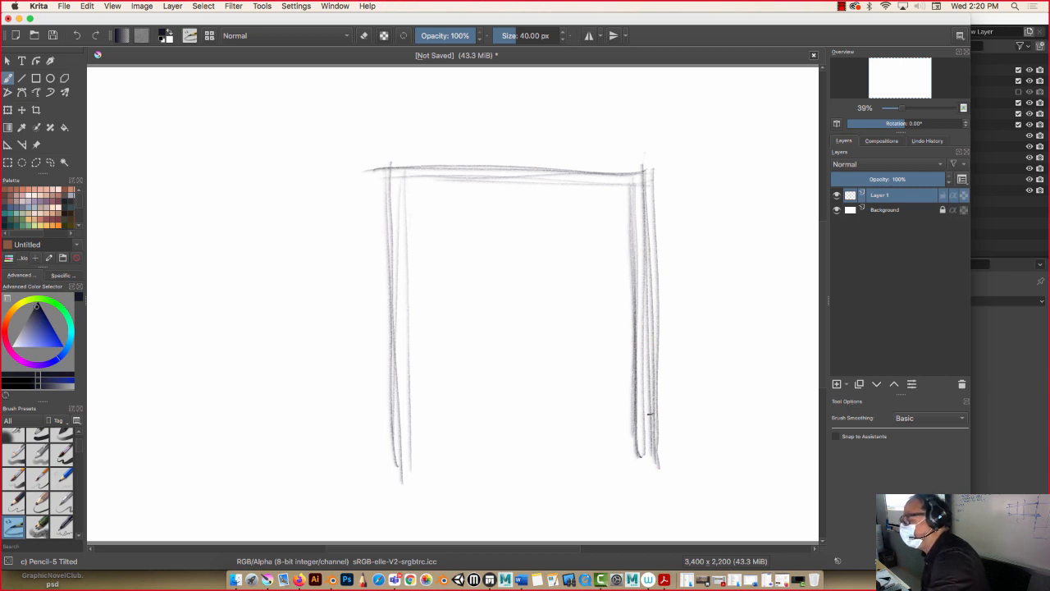
Add the inner line of the top wall and darken the side walls and corners to show wall thickness.
left_click_drag(628, 192, 400, 197)
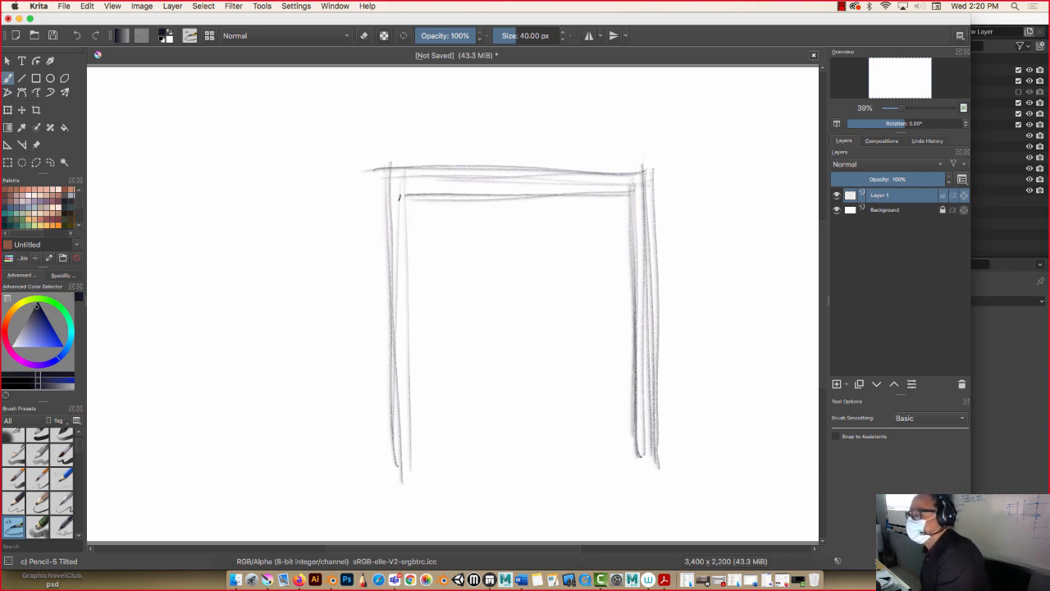
left_click_drag(630, 195, 405, 197)
mouse_move(578, 194)
left_mouse_down()
mouse_move(371, 194)
mouse_move(405, 418)
mouse_move(404, 494)
left_mouse_up()
left_click_drag(384, 174, 387, 479)
left_click_drag(501, 165, 663, 171)
mouse_move(566, 172)
left_mouse_down()
mouse_move(668, 177)
mouse_move(656, 303)
mouse_move(661, 480)
left_mouse_up()
Fill the Background layer with a medium blue-grey.
left_click(903, 211)
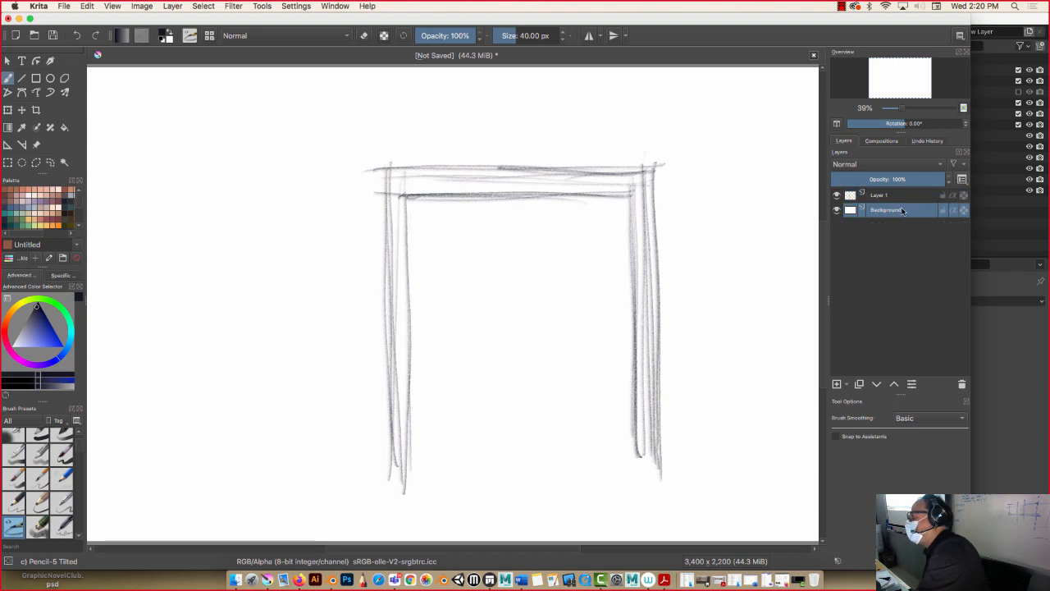
left_click(26, 330)
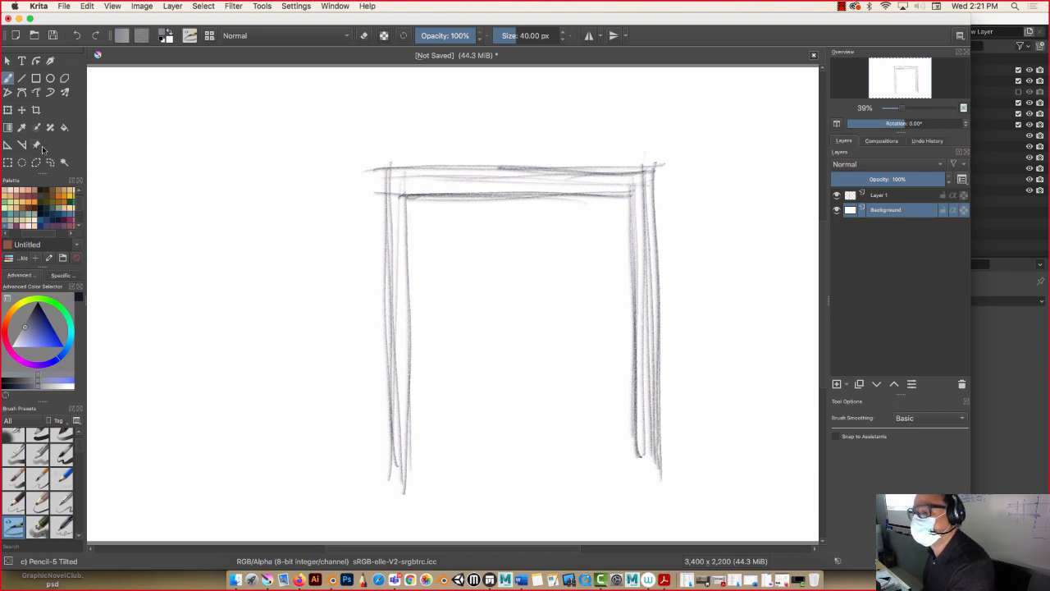
left_click_drag(43, 174, 37, 202)
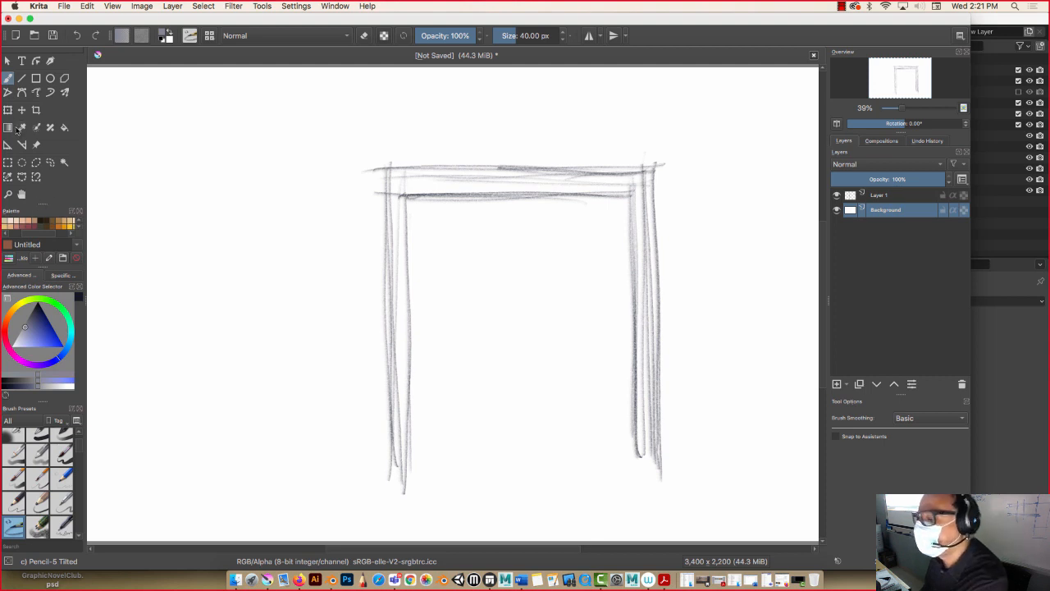
left_click_drag(42, 204, 39, 230)
left_click(64, 127)
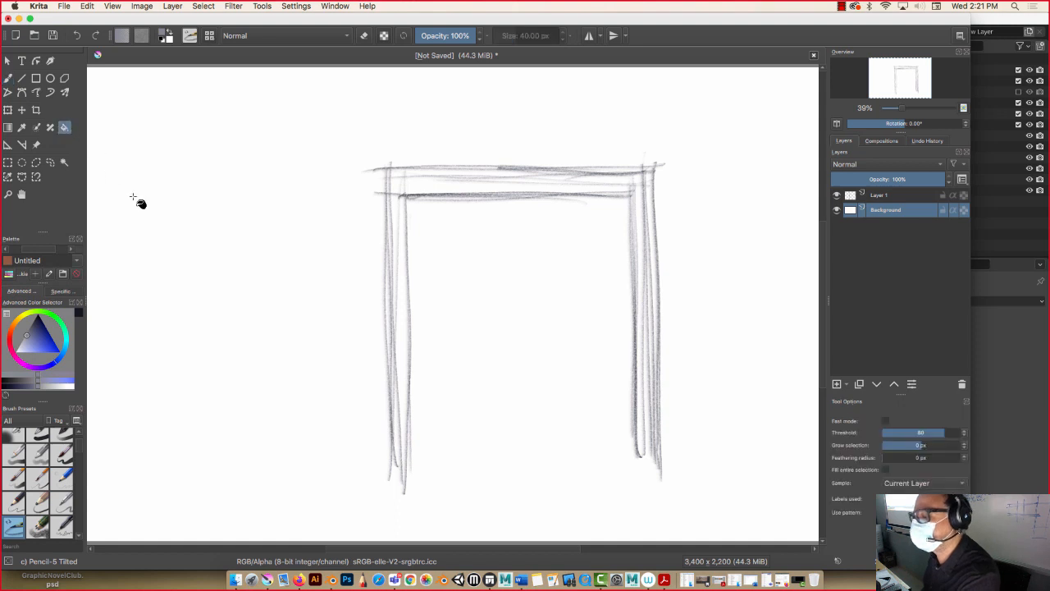
left_click(211, 298)
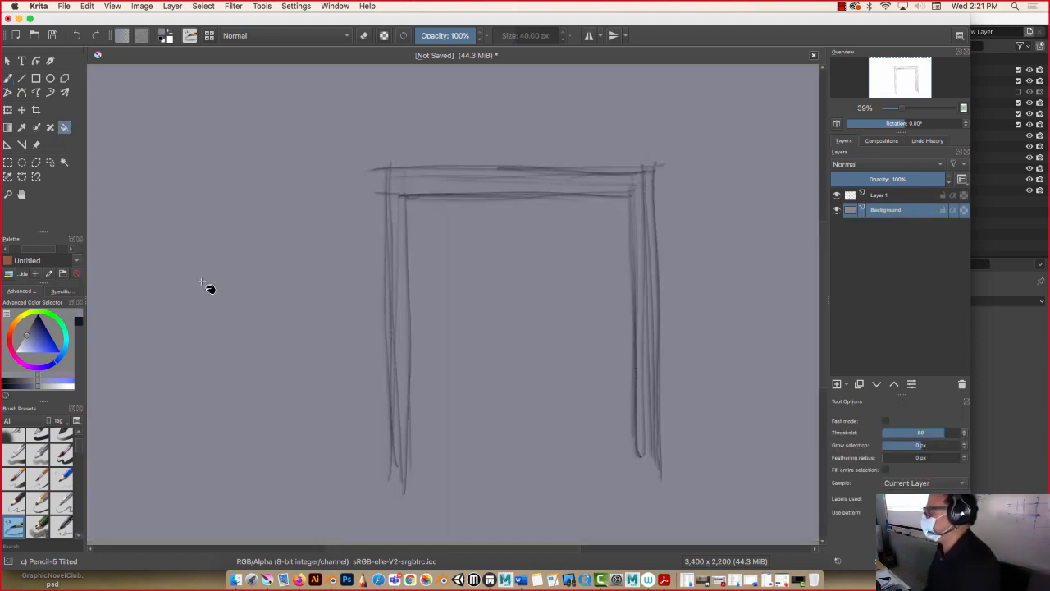
Refill the Background layer with progressively lighter shades, ending on a pale blue-grey.
left_click(25, 342)
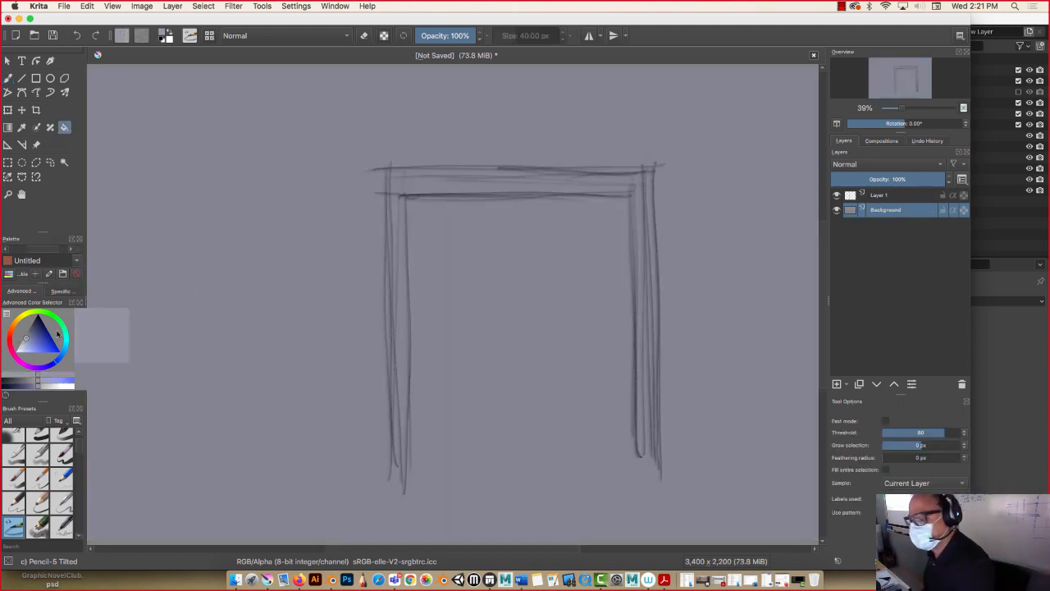
left_click(223, 379)
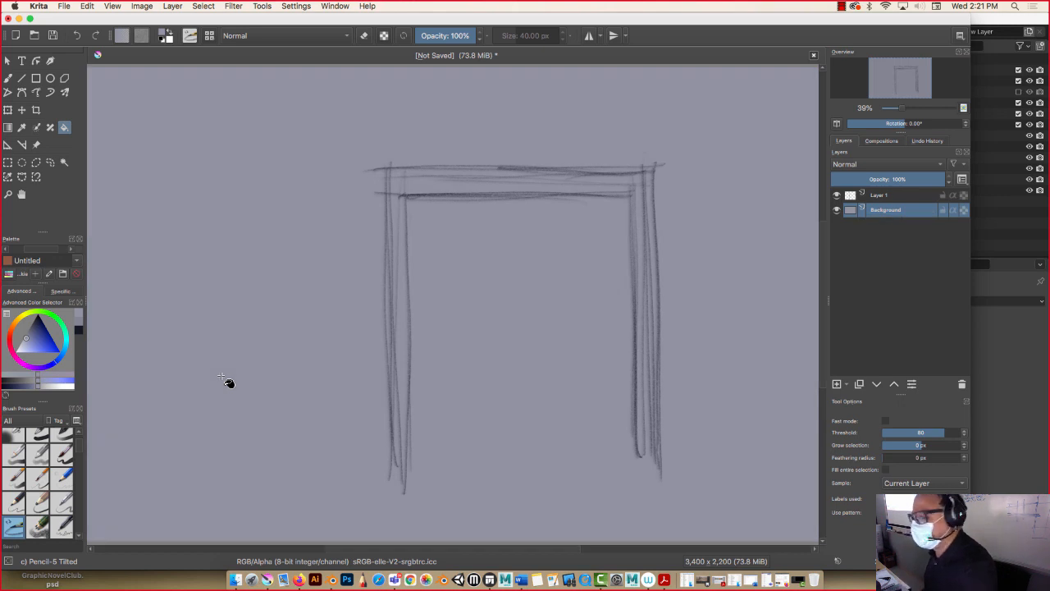
left_click(22, 344)
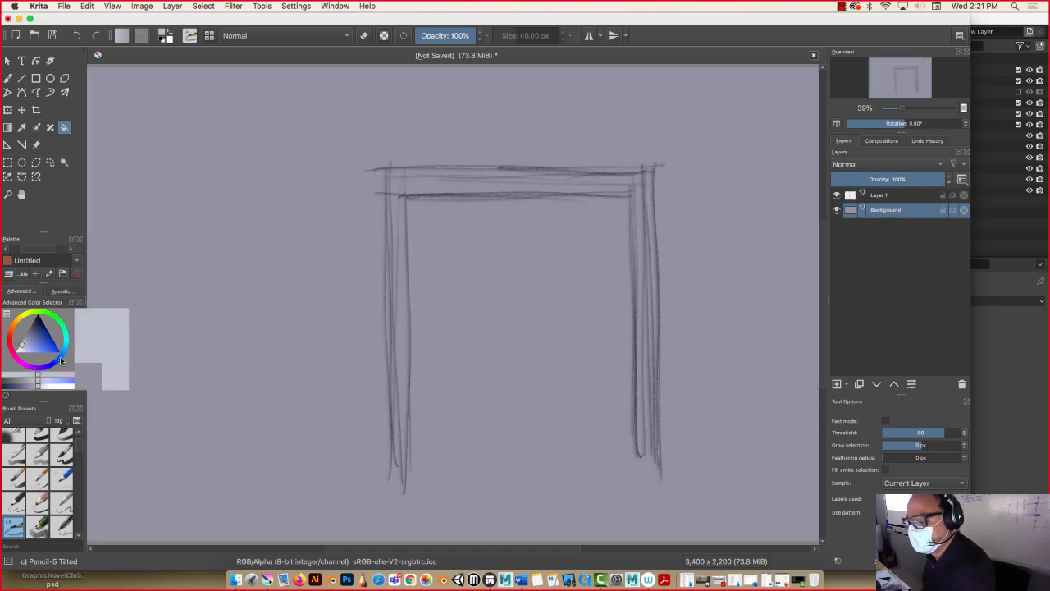
left_click(221, 398)
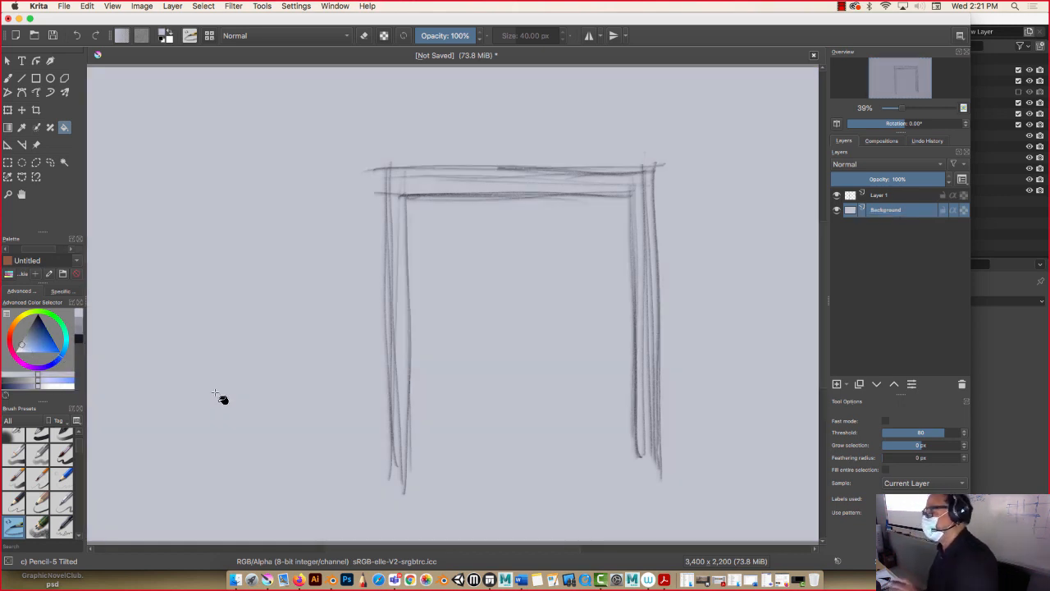
On Layer 1, sketch the fireplace's front and side blocks below the middle of the top wall with the freehand brush in dark blue.
left_click(928, 195)
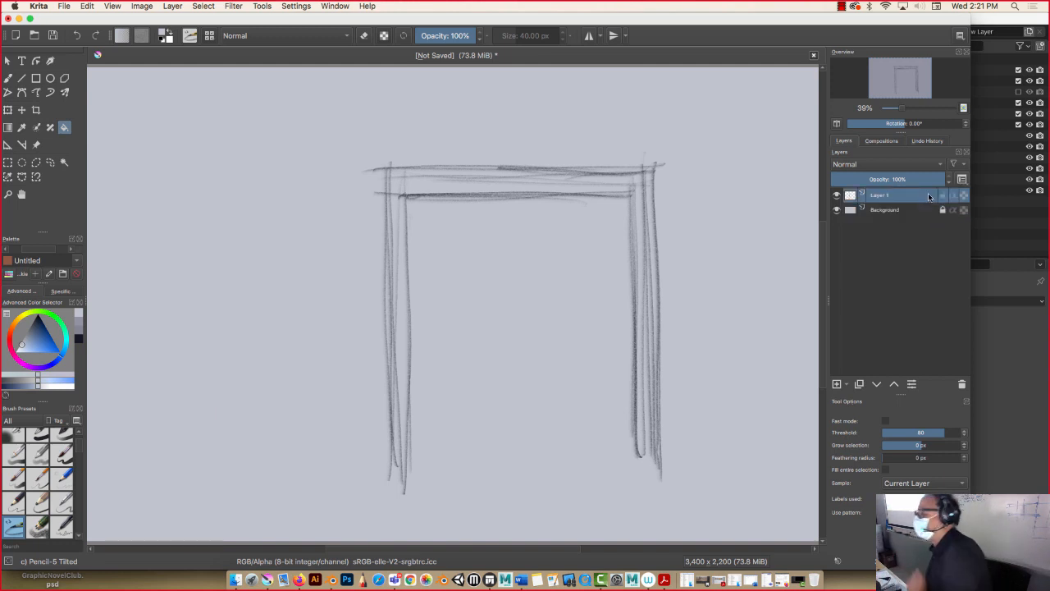
mouse_move(928, 196)
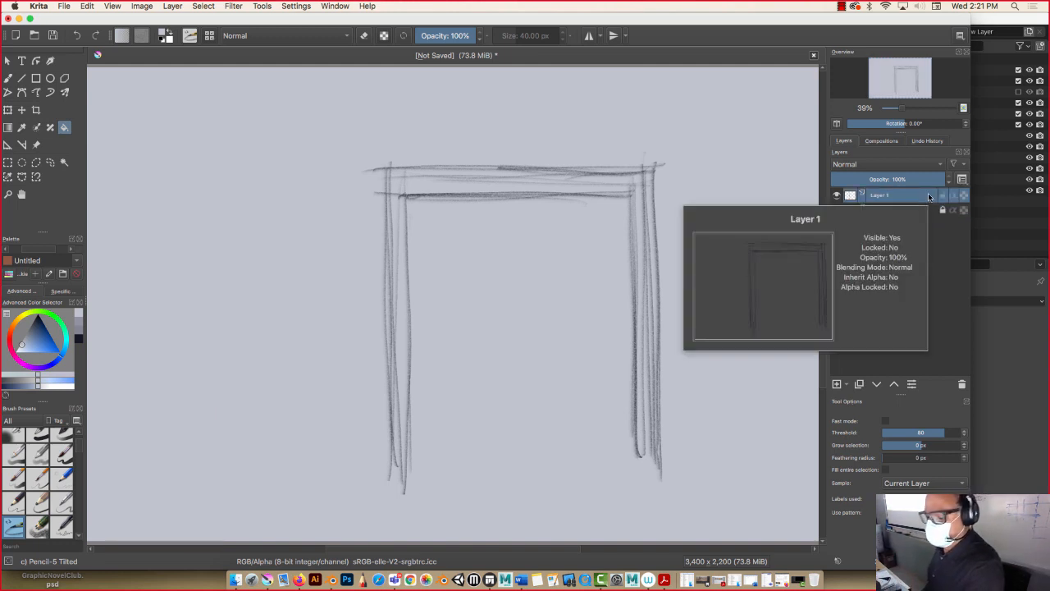
key("b")
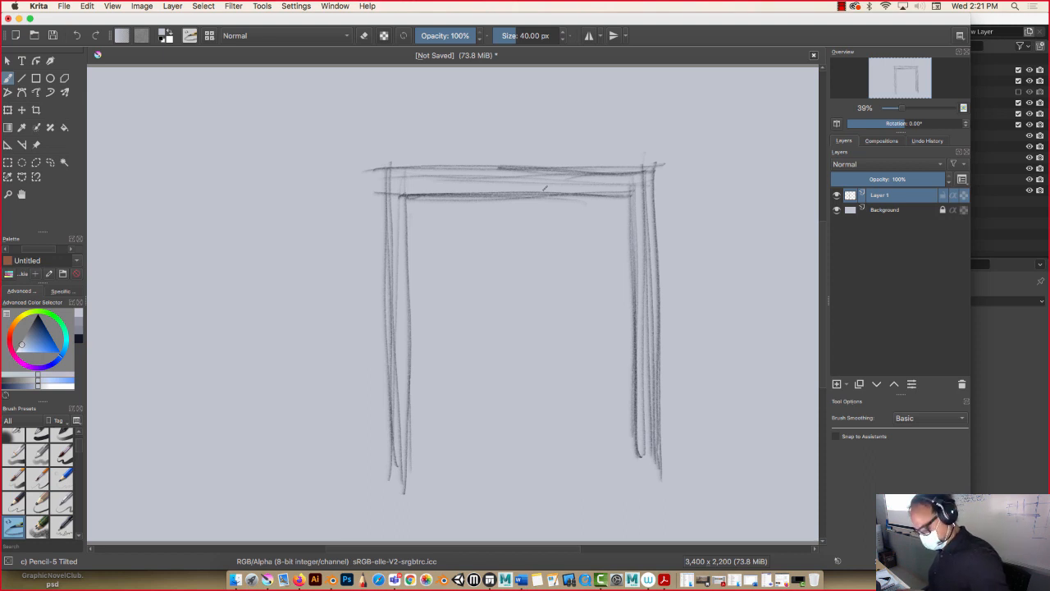
left_click_drag(39, 332, 43, 326)
mouse_move(547, 197)
left_mouse_down()
mouse_move(548, 234)
mouse_move(507, 213)
mouse_move(514, 218)
mouse_move(466, 228)
mouse_move(553, 190)
mouse_move(536, 219)
left_mouse_up()
left_click_drag(485, 195, 485, 220)
mouse_move(485, 199)
left_mouse_down()
mouse_move(485, 225)
mouse_move(484, 208)
left_mouse_up()
left_click_drag(484, 195, 484, 218)
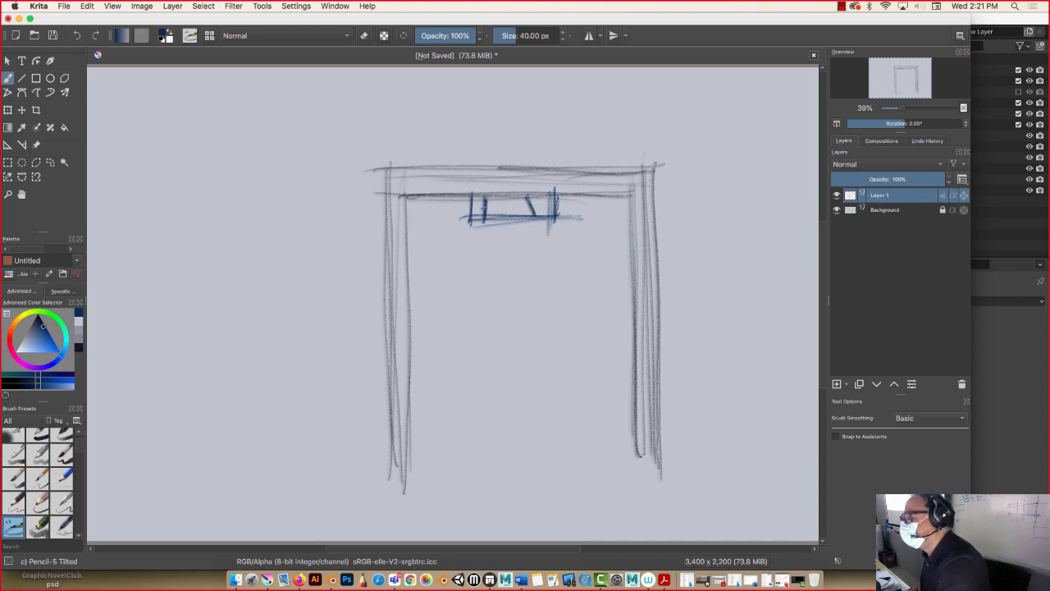
left_click_drag(535, 195, 538, 218)
left_click_drag(540, 217, 555, 216)
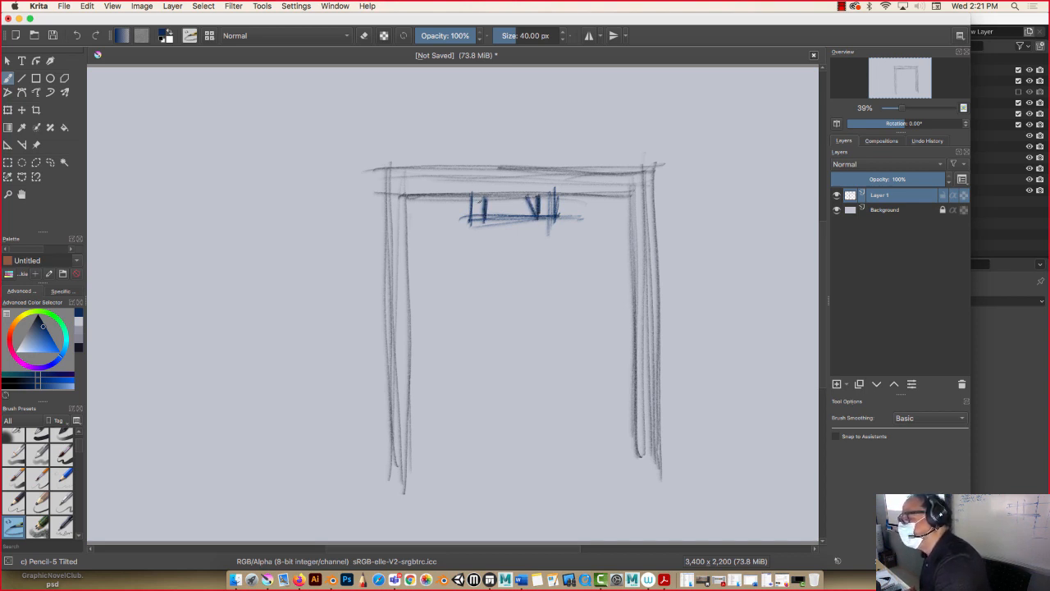
Draw the firebox recess into the top wall and add a leader line with the handwritten label "Fire Place".
mouse_move(520, 180)
left_mouse_down()
mouse_move(485, 186)
mouse_move(527, 182)
mouse_move(488, 188)
mouse_move(485, 201)
mouse_move(525, 187)
left_mouse_up()
left_click_drag(525, 186, 533, 212)
left_click_drag(477, 195, 530, 182)
mouse_move(483, 192)
left_mouse_down()
mouse_move(494, 182)
mouse_move(490, 209)
mouse_move(553, 210)
mouse_move(463, 218)
mouse_move(456, 125)
mouse_move(474, 116)
mouse_move(550, 161)
left_mouse_up()
left_click_drag(546, 156, 558, 157)
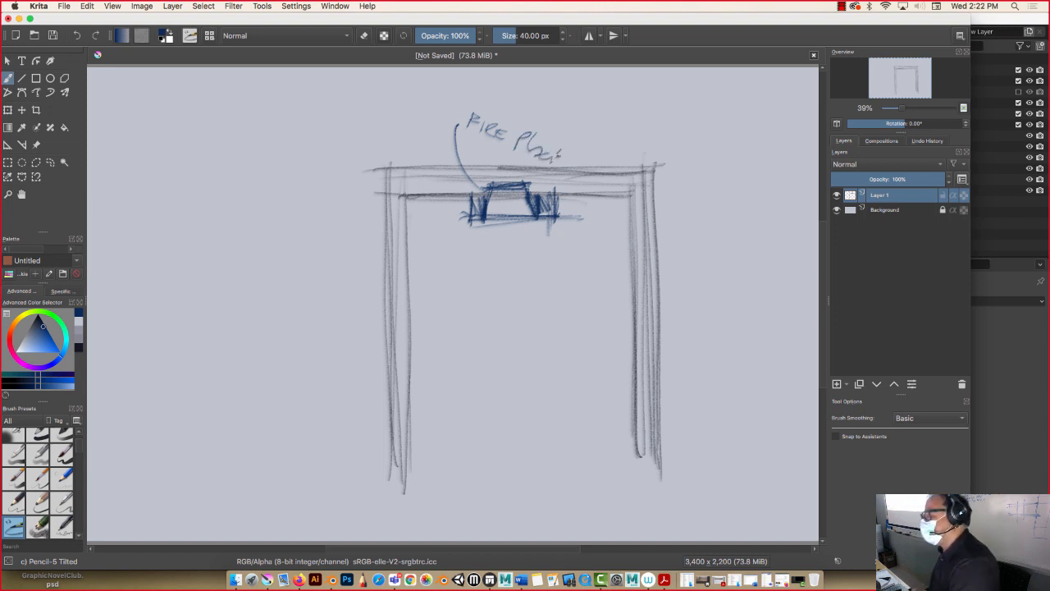
Sketch a tall rectangular table with lengthwise plank lines in the lower right part of the room.
mouse_move(601, 303)
left_mouse_down()
mouse_move(565, 298)
mouse_move(602, 300)
mouse_move(597, 400)
left_mouse_up()
left_click_drag(604, 404, 566, 400)
left_click_drag(545, 302, 552, 406)
left_click_drag(583, 312, 583, 426)
left_click_drag(569, 299, 573, 424)
mouse_move(561, 302)
left_mouse_down()
mouse_move(563, 425)
mouse_move(550, 411)
left_mouse_up()
mouse_move(599, 301)
left_mouse_down()
mouse_move(541, 306)
mouse_move(606, 406)
left_mouse_up()
left_click_drag(606, 406, 537, 396)
left_click_drag(545, 294, 552, 417)
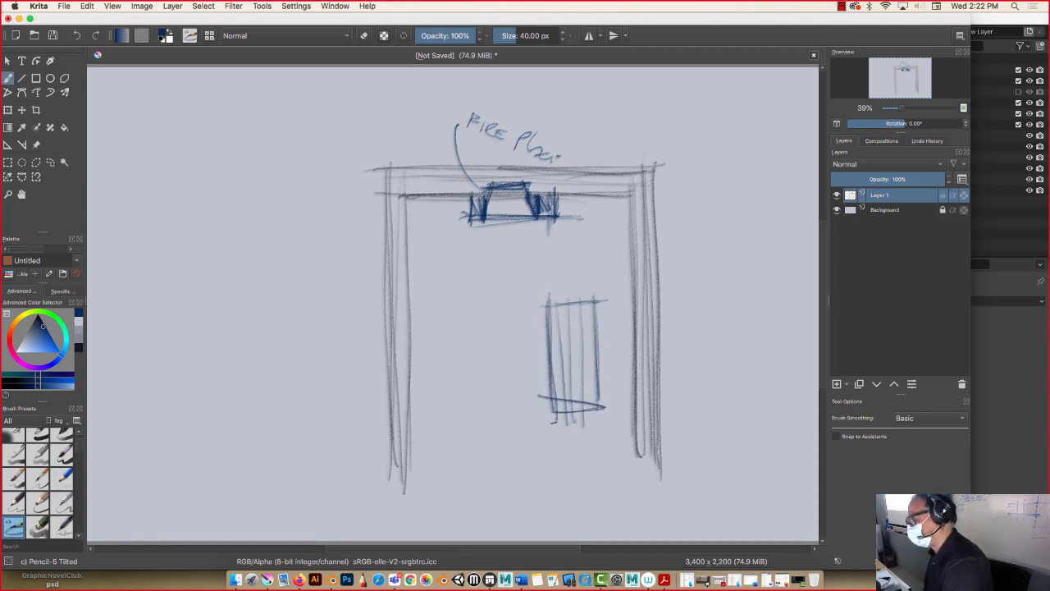
Sketch a small chair between the table and the right wall.
mouse_move(605, 330)
left_mouse_down()
mouse_move(622, 330)
mouse_move(610, 368)
left_mouse_up()
mouse_move(613, 330)
left_mouse_down()
mouse_move(621, 365)
mouse_move(604, 368)
left_mouse_up()
left_click_drag(615, 336, 617, 369)
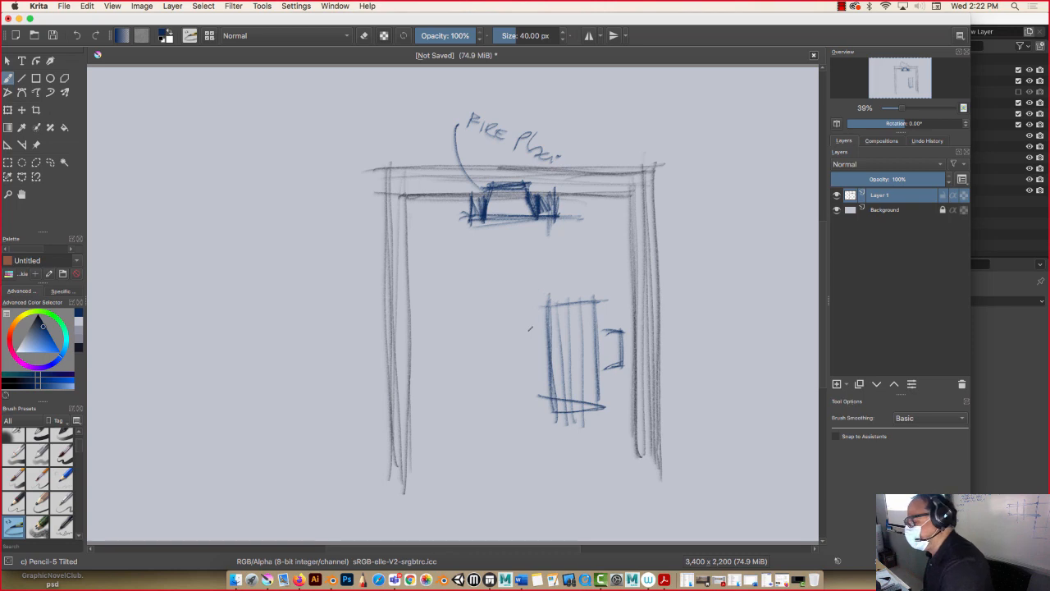
Sketch two round stools on the table's left side and handwrite the labels "Stools" and "Chair" with leader lines.
mouse_move(522, 322)
left_mouse_down()
mouse_move(516, 336)
mouse_move(525, 321)
left_mouse_up()
left_click_drag(542, 377, 515, 383)
mouse_move(514, 326)
left_mouse_down()
mouse_move(533, 341)
mouse_move(489, 290)
mouse_move(513, 297)
mouse_move(522, 283)
left_mouse_up()
mouse_move(610, 331)
left_mouse_down()
mouse_move(613, 366)
mouse_move(622, 366)
mouse_move(628, 343)
mouse_move(681, 347)
mouse_move(693, 357)
mouse_move(714, 348)
mouse_move(739, 389)
left_mouse_up()
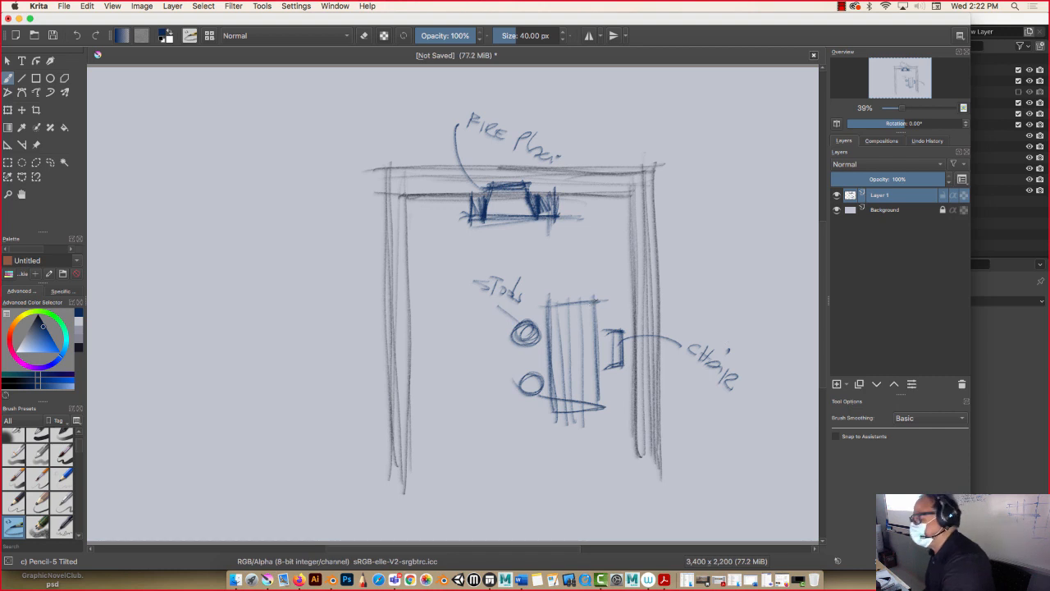
Darken the table's outline and plank lines.
left_click_drag(580, 299, 583, 402)
left_click_drag(594, 351, 595, 411)
left_click_drag(595, 302, 568, 302)
left_click_drag(554, 302, 555, 415)
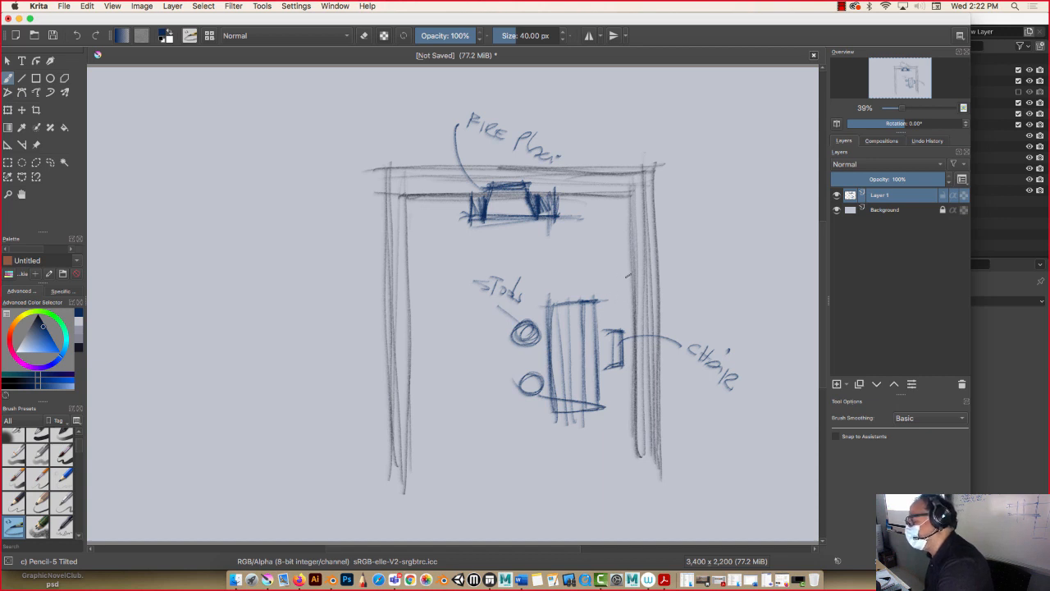
Sketch a shallow shelving unit split into three sections along the right wall behind the chair, with a leader line.
mouse_move(640, 277)
left_mouse_down()
mouse_move(617, 328)
mouse_move(631, 434)
left_mouse_up()
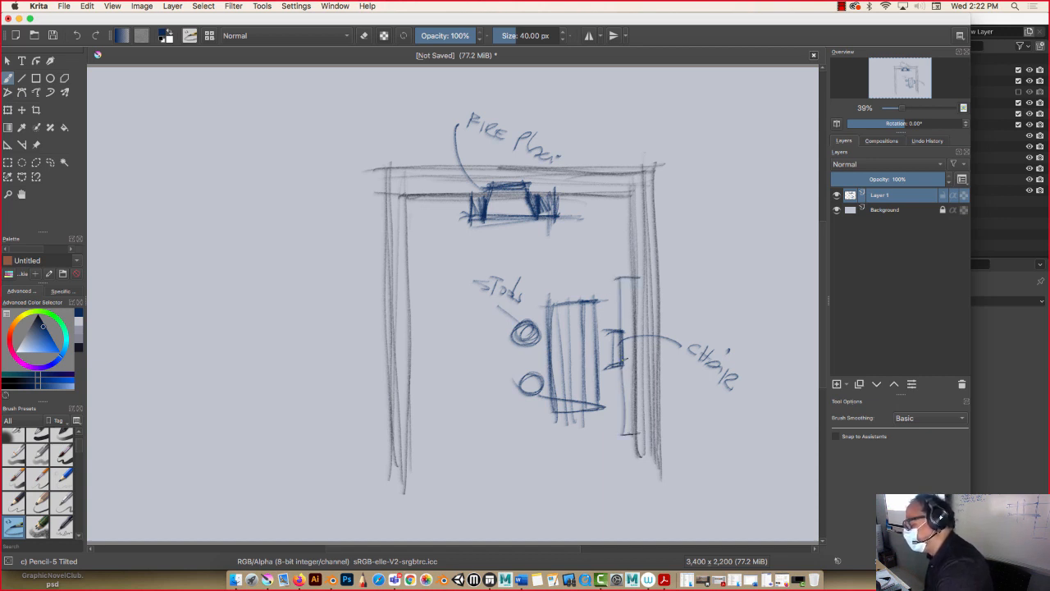
mouse_move(614, 328)
left_mouse_down()
mouse_move(640, 323)
mouse_move(699, 273)
mouse_move(613, 278)
mouse_move(622, 389)
left_mouse_up()
mouse_move(622, 385)
left_mouse_down()
mouse_move(637, 386)
mouse_move(624, 433)
left_mouse_up()
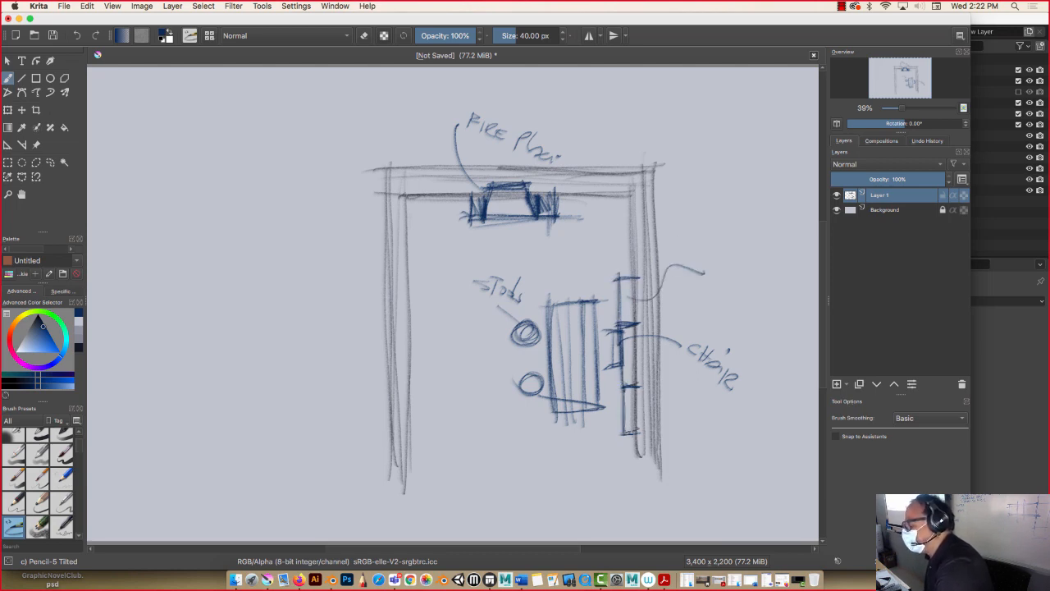
left_click_drag(637, 273, 641, 446)
Handwrite the label "Book Shelves x3" beside the shelving unit and reinforce the circles of the two stools.
left_click_drag(710, 264, 765, 330)
mouse_move(707, 289)
left_mouse_down()
mouse_move(706, 312)
mouse_move(748, 340)
mouse_move(750, 356)
left_mouse_up()
left_click_drag(689, 303, 700, 318)
mouse_move(701, 302)
left_mouse_down()
mouse_move(688, 320)
mouse_move(706, 329)
left_mouse_up()
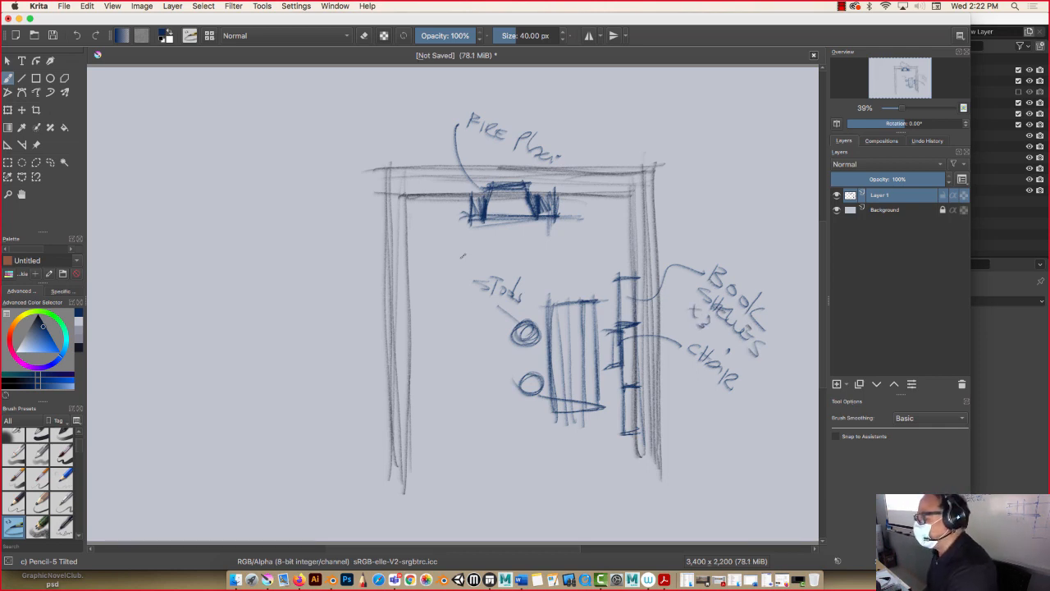
mouse_move(519, 326)
left_mouse_down()
mouse_move(533, 336)
mouse_move(520, 335)
left_mouse_up()
left_click_drag(523, 379, 533, 386)
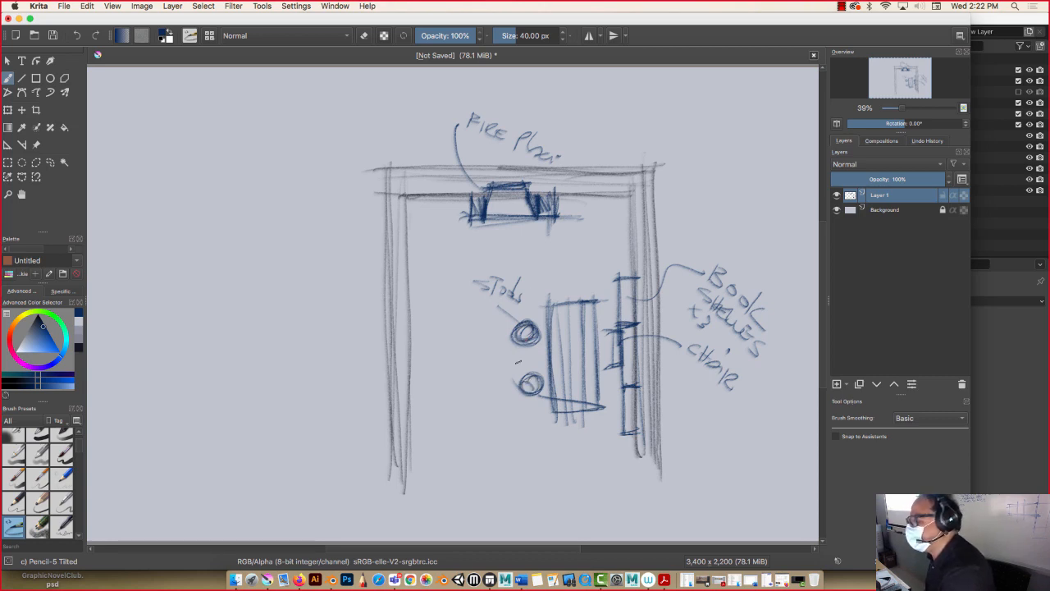
Sketch a rectangular chest against the upper part of the left wall.
mouse_move(404, 238)
left_mouse_down()
mouse_move(450, 238)
mouse_move(449, 320)
mouse_move(410, 321)
left_mouse_up()
left_click_drag(437, 228, 448, 327)
left_click_drag(403, 245, 449, 246)
left_click_drag(451, 309, 406, 314)
Sketch a ledge with an oval object to the right of the fireplace and add a two-word handwritten label starting with "Book".
left_click_drag(622, 218, 566, 218)
mouse_move(569, 195)
left_mouse_down()
mouse_move(570, 218)
mouse_move(614, 209)
mouse_move(585, 205)
mouse_move(607, 211)
mouse_move(597, 218)
mouse_move(632, 132)
mouse_move(702, 175)
left_mouse_up()
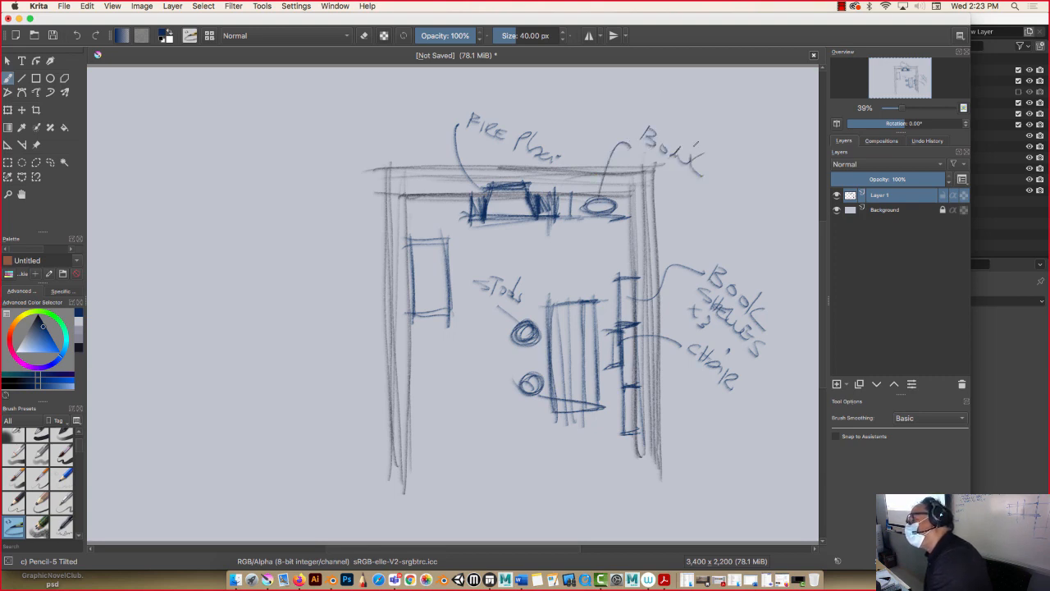
left_click_drag(640, 147, 699, 208)
Label the chest "Chest" with a leader line and outline a large rectangle on the floor around the table and stools.
mouse_move(427, 282)
left_mouse_down()
mouse_move(321, 243)
mouse_move(314, 264)
mouse_move(363, 289)
mouse_move(379, 277)
left_mouse_up()
mouse_move(633, 259)
left_mouse_down()
mouse_move(517, 258)
mouse_move(530, 471)
left_mouse_up()
left_click_drag(633, 451, 515, 449)
left_click_drag(515, 260, 526, 455)
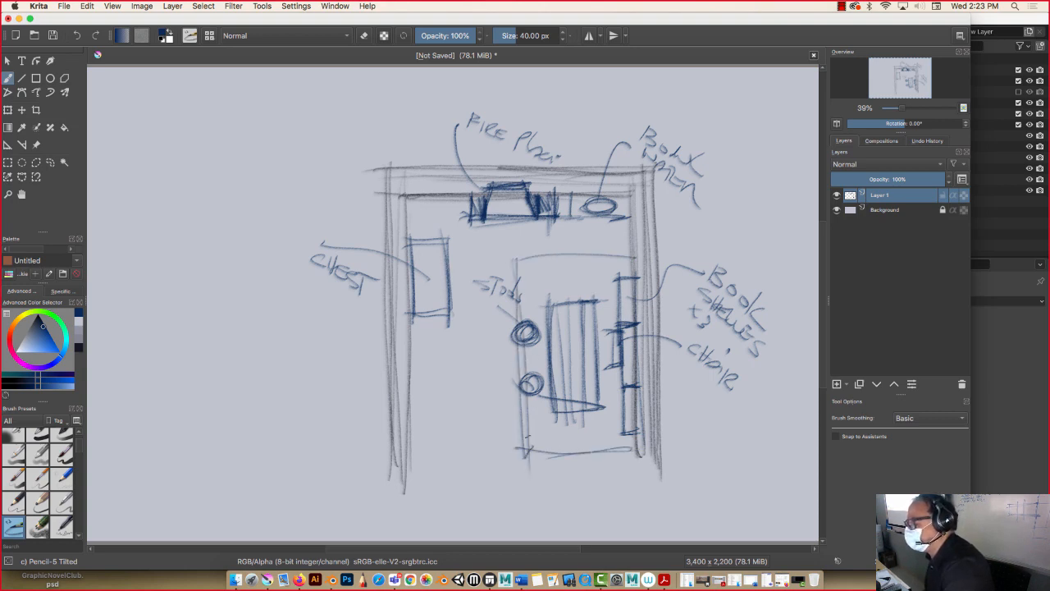
Outline the hearth in front of the fireplace and draw vertical floorboards with short end joints between the left wall and the stools.
mouse_move(556, 215)
left_mouse_down()
mouse_move(555, 233)
mouse_move(468, 236)
mouse_move(522, 234)
left_mouse_up()
mouse_move(451, 195)
left_mouse_down()
mouse_move(465, 401)
mouse_move(435, 255)
left_mouse_up()
left_click_drag(437, 327, 445, 433)
mouse_move(466, 371)
left_mouse_down()
mouse_move(438, 374)
mouse_move(402, 411)
left_mouse_up()
left_click_drag(487, 337, 463, 340)
left_click_drag(487, 302, 482, 474)
left_click_drag(498, 416, 478, 414)
left_click_drag(468, 364, 465, 468)
left_click_drag(486, 391, 505, 392)
left_click_drag(481, 322, 501, 315)
left_click_drag(497, 310, 498, 425)
left_click_drag(499, 331, 485, 492)
Add a leader line from the floorboards and handwrite the label "Hard Wood" outside the left wall.
left_click_drag(331, 369, 422, 382)
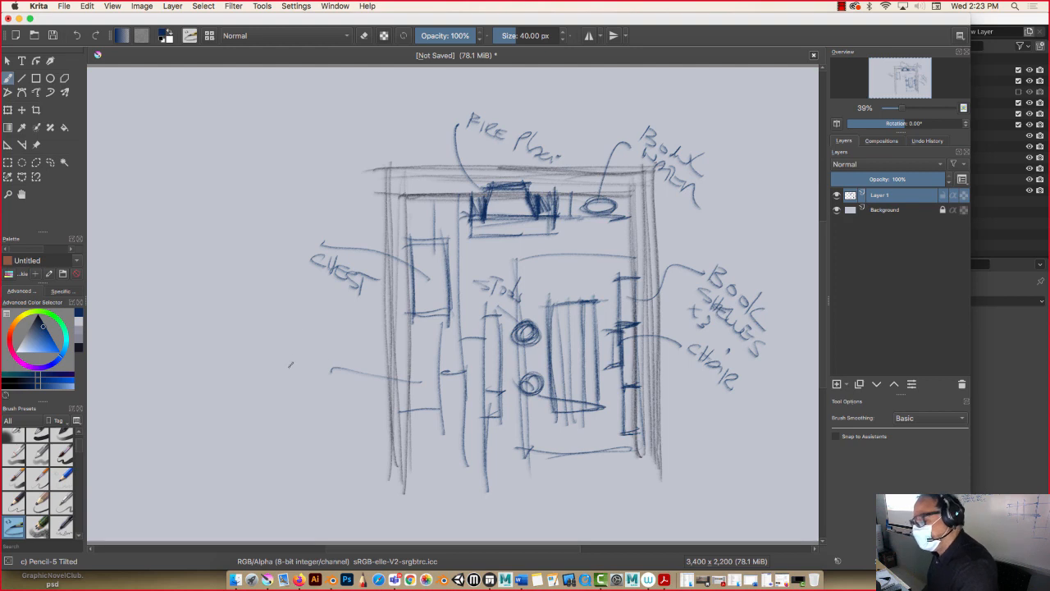
left_click_drag(283, 361, 277, 383)
mouse_move(292, 364)
left_mouse_down()
mouse_move(286, 386)
mouse_move(305, 380)
left_mouse_up()
mouse_move(304, 382)
left_mouse_down()
mouse_move(297, 397)
mouse_move(315, 401)
left_mouse_up()
mouse_move(320, 389)
left_mouse_down()
mouse_move(320, 405)
mouse_move(305, 397)
mouse_move(295, 407)
mouse_move(318, 440)
left_mouse_up()
left_click_drag(323, 439, 340, 447)
Hatch the upper part of the left wall and draw a door opening in its lower part.
mouse_move(384, 170)
left_mouse_down()
mouse_move(405, 200)
mouse_move(411, 263)
left_mouse_up()
left_click_drag(397, 238, 424, 442)
left_click_drag(385, 382, 420, 387)
mouse_move(391, 459)
left_mouse_down()
mouse_move(424, 456)
mouse_move(410, 502)
left_mouse_up()
left_click_drag(393, 456, 396, 498)
left_click_drag(401, 385, 402, 462)
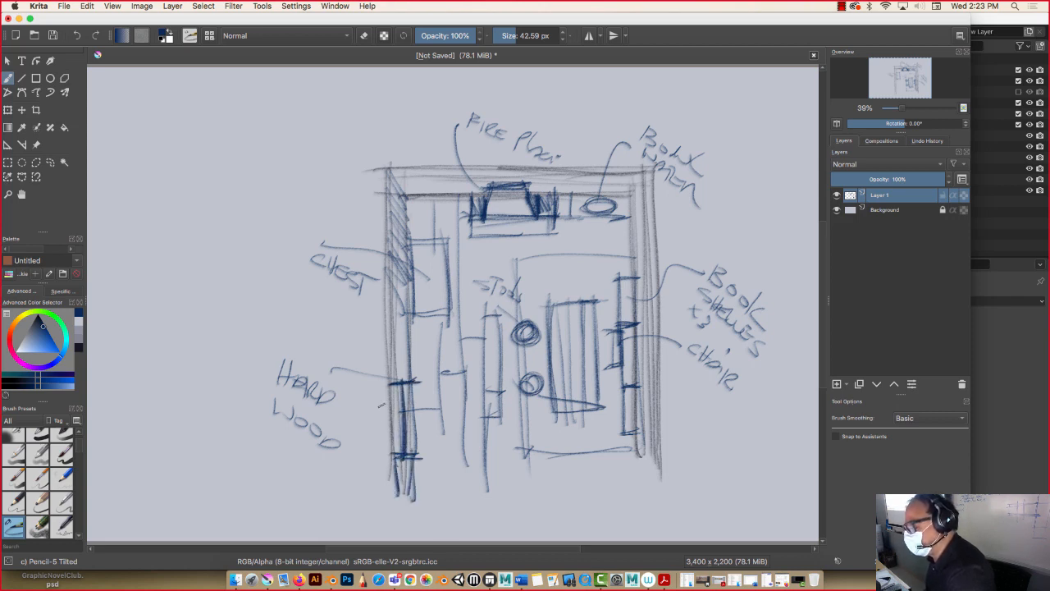
Mark the doorway with a solid arrow and the handwritten label "Door", and reduce the brush size to about 35 px.
mouse_move(358, 412)
left_mouse_down()
mouse_move(435, 483)
mouse_move(441, 473)
mouse_move(444, 510)
left_mouse_up()
mouse_move(444, 490)
left_mouse_down()
mouse_move(466, 515)
mouse_move(488, 510)
mouse_move(510, 531)
left_mouse_up()
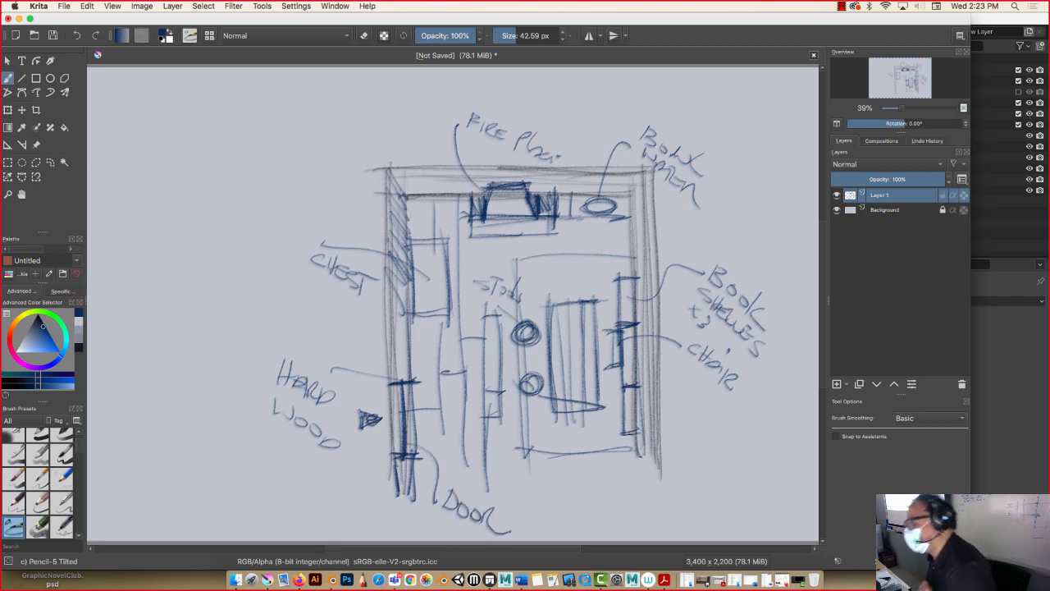
key("bracketleft")
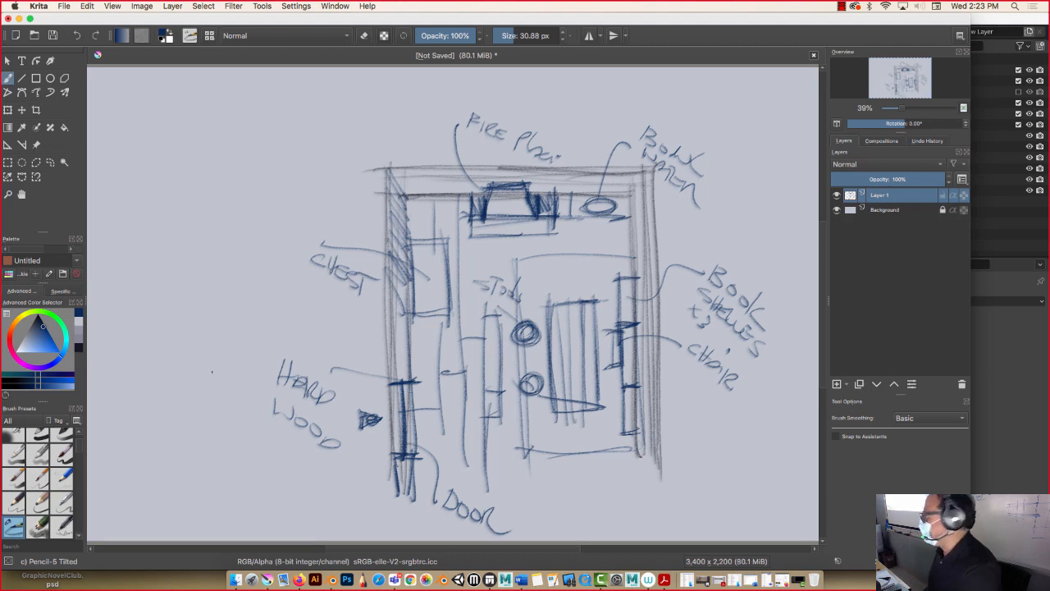
scroll(193, 348, "down", 2)
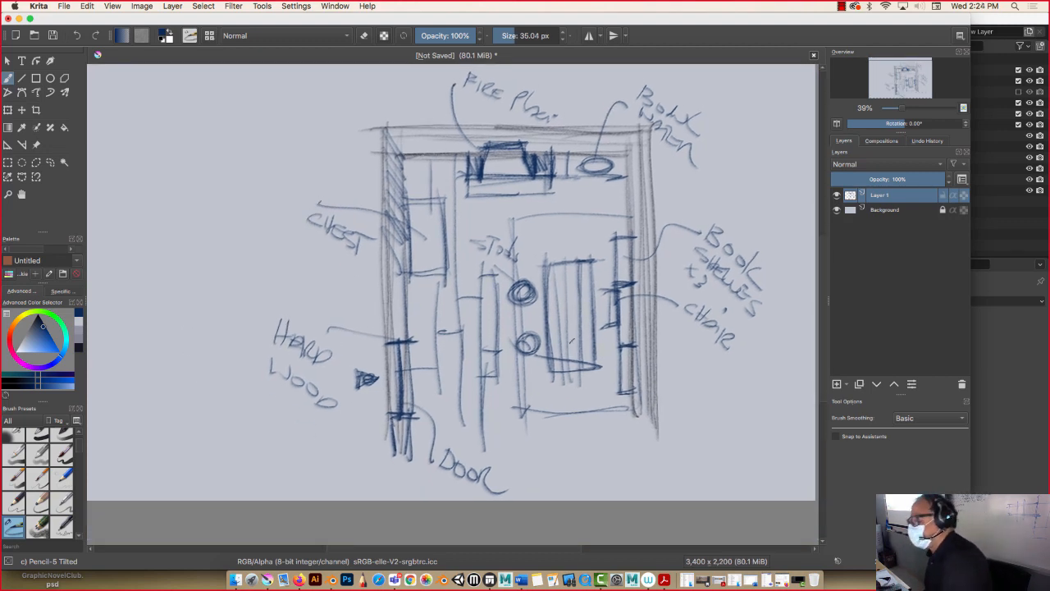
Draw a small tilted square and three candle circles on the table, and handwrite the legend entry "1 Candles" beside the plan.
mouse_move(560, 349)
left_mouse_down()
mouse_move(585, 336)
mouse_move(556, 358)
mouse_move(586, 335)
left_mouse_up()
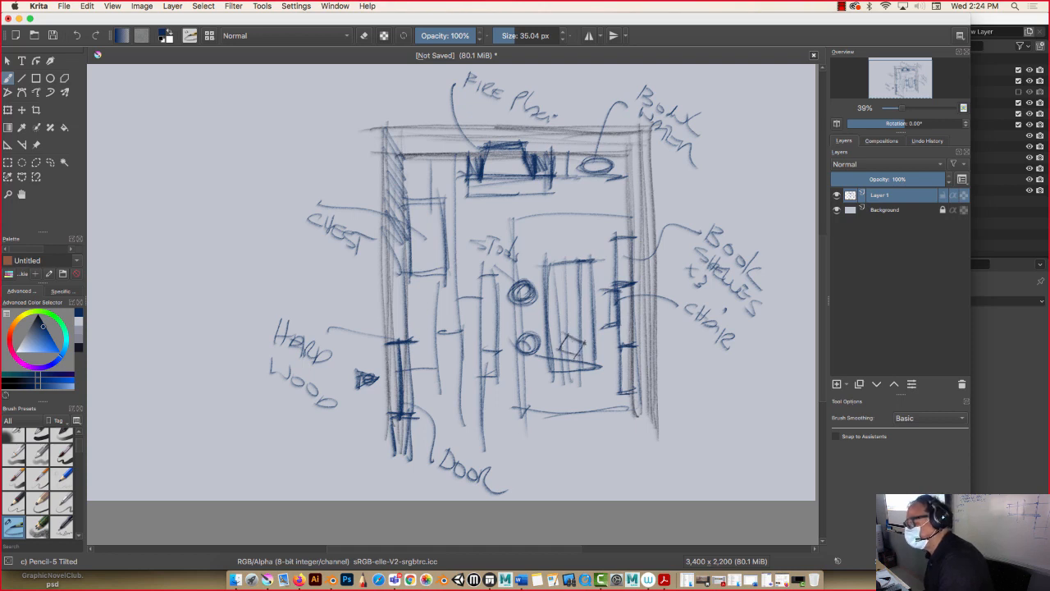
mouse_move(553, 274)
left_mouse_down()
mouse_move(559, 282)
mouse_move(571, 266)
left_mouse_up()
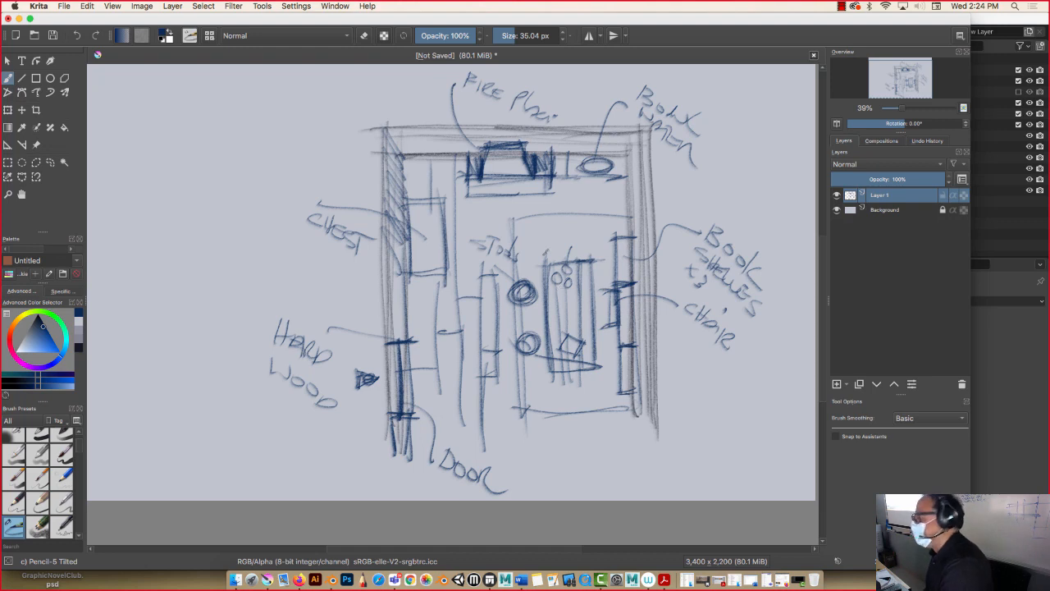
left_click_drag(110, 162, 145, 170)
mouse_move(149, 171)
left_mouse_down()
mouse_move(156, 158)
mouse_move(163, 171)
left_mouse_up()
left_click_drag(151, 165, 160, 166)
mouse_move(166, 172)
left_mouse_down()
mouse_move(189, 158)
mouse_move(195, 174)
left_mouse_up()
mouse_move(195, 159)
left_mouse_down()
mouse_move(195, 173)
mouse_move(234, 171)
left_mouse_up()
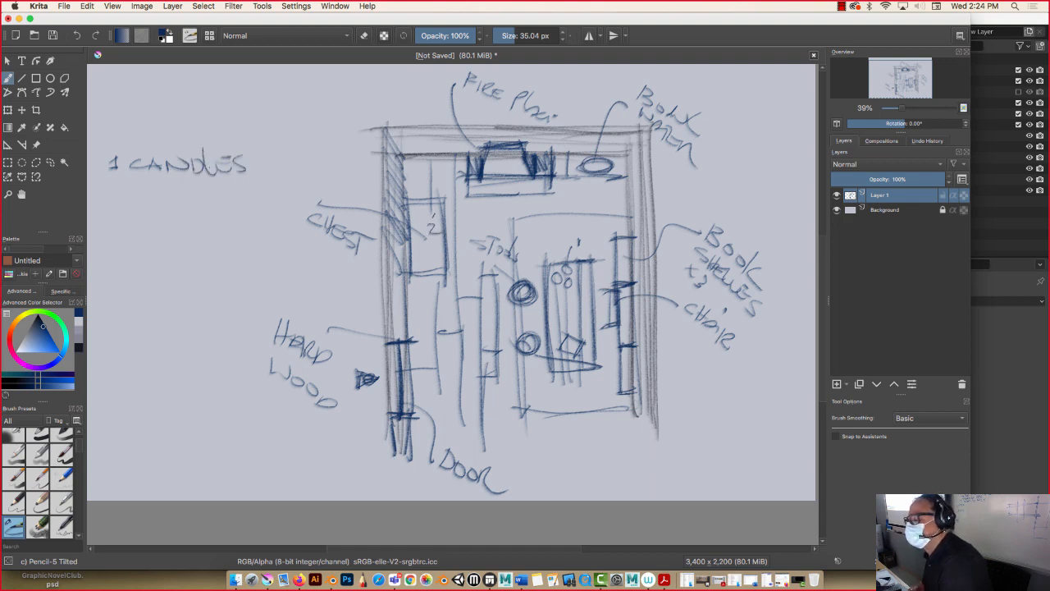
Number the chest 2 on the plan and handwrite the legend entry "2 Chest of Clothing" below the candles entry.
mouse_move(110, 184)
left_mouse_down()
mouse_move(137, 197)
mouse_move(145, 184)
left_mouse_up()
left_click_drag(146, 184, 167, 197)
left_click_drag(178, 184, 189, 200)
left_click_drag(195, 185, 213, 192)
mouse_move(220, 191)
left_mouse_down()
mouse_move(211, 199)
mouse_move(233, 184)
left_mouse_up()
left_click_drag(230, 184, 228, 204)
left_click_drag(251, 188, 256, 211)
left_click_drag(254, 190, 266, 189)
mouse_move(141, 203)
left_mouse_down()
mouse_move(139, 214)
mouse_move(158, 214)
left_mouse_up()
left_click_drag(166, 204, 184, 203)
mouse_move(186, 204)
left_mouse_down()
mouse_move(188, 218)
mouse_move(196, 211)
left_mouse_up()
left_click_drag(197, 208, 197, 219)
left_click_drag(202, 210, 210, 218)
left_click_drag(222, 209, 215, 218)
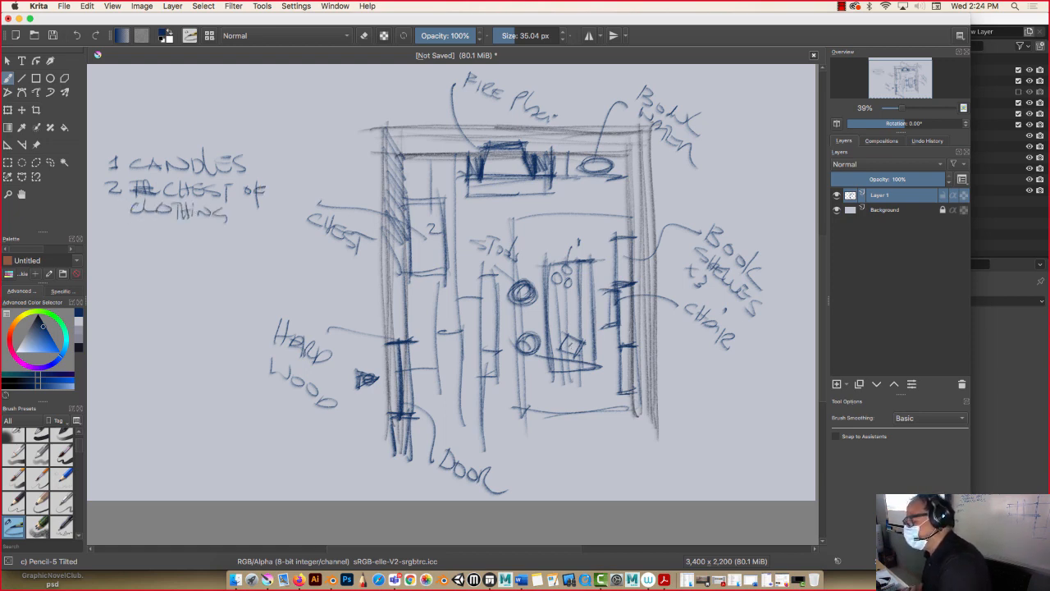
Handwrite the legend entry "3 Manuscript" below the chest entry and number the tilted square on the table 3.
mouse_move(108, 233)
left_mouse_down()
mouse_move(120, 239)
mouse_move(108, 248)
mouse_move(146, 248)
left_mouse_up()
mouse_move(141, 239)
left_mouse_down()
mouse_move(155, 230)
mouse_move(169, 245)
left_mouse_up()
mouse_move(173, 250)
left_mouse_down()
mouse_move(186, 234)
mouse_move(204, 251)
mouse_move(226, 251)
left_mouse_up()
left_click_drag(234, 250, 259, 233)
left_click_drag(260, 234, 290, 234)
left_click_drag(282, 237, 281, 255)
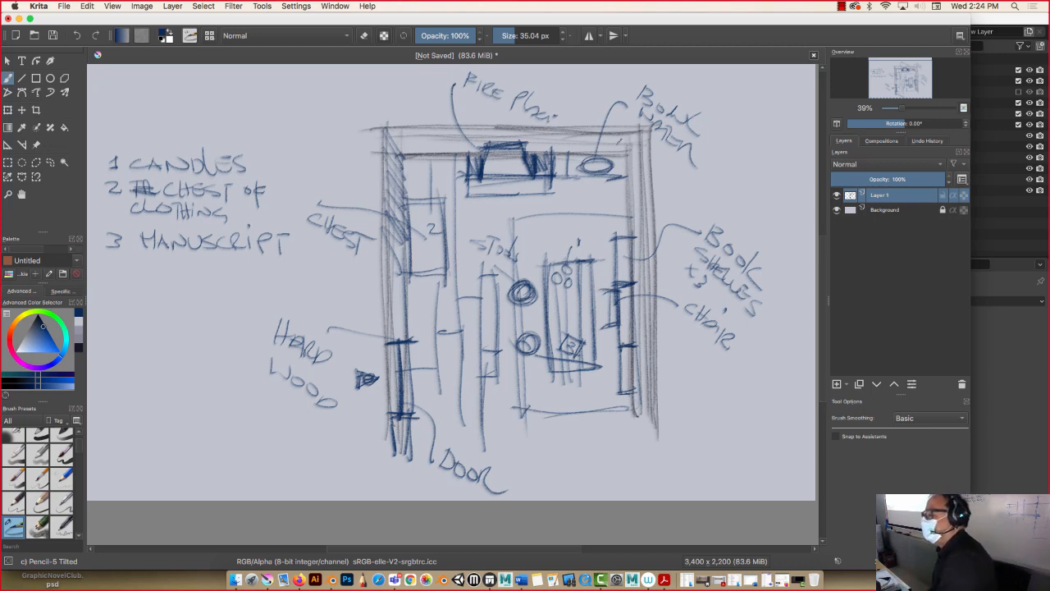
Darken the door panel in the left wall and shade the seats of the two round stools.
left_click_drag(745, 345, 747, 349)
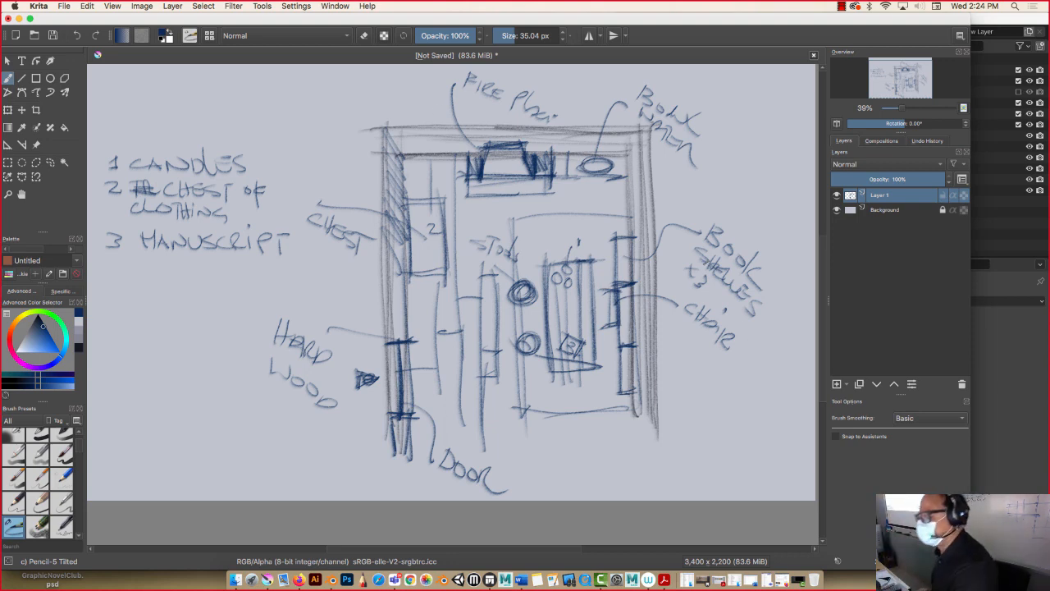
left_click_drag(397, 343, 398, 410)
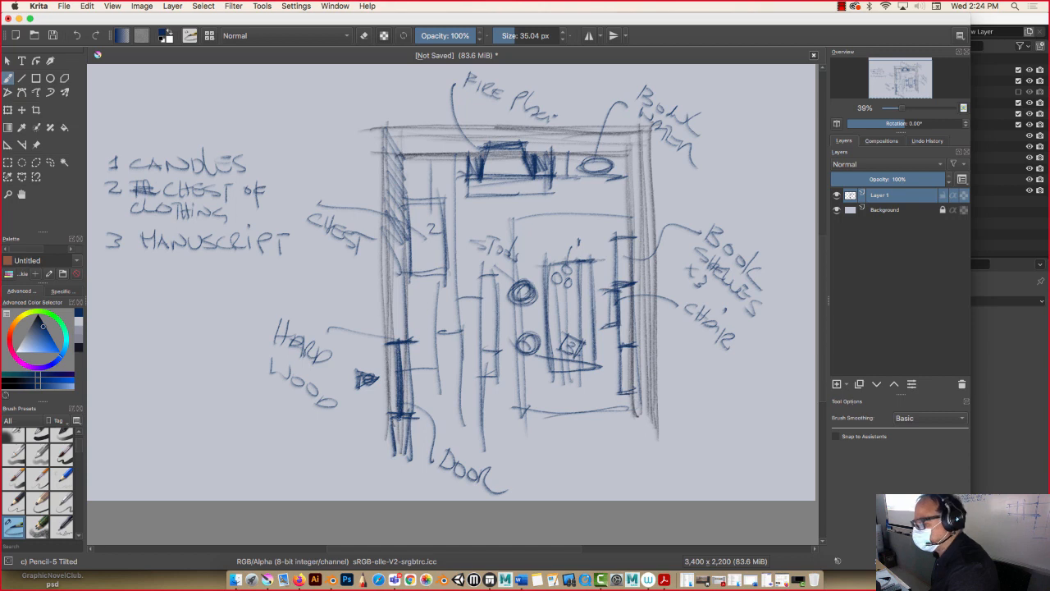
mouse_move(524, 284)
left_mouse_down()
mouse_move(532, 299)
mouse_move(512, 294)
left_mouse_up()
left_click_drag(528, 333, 512, 352)
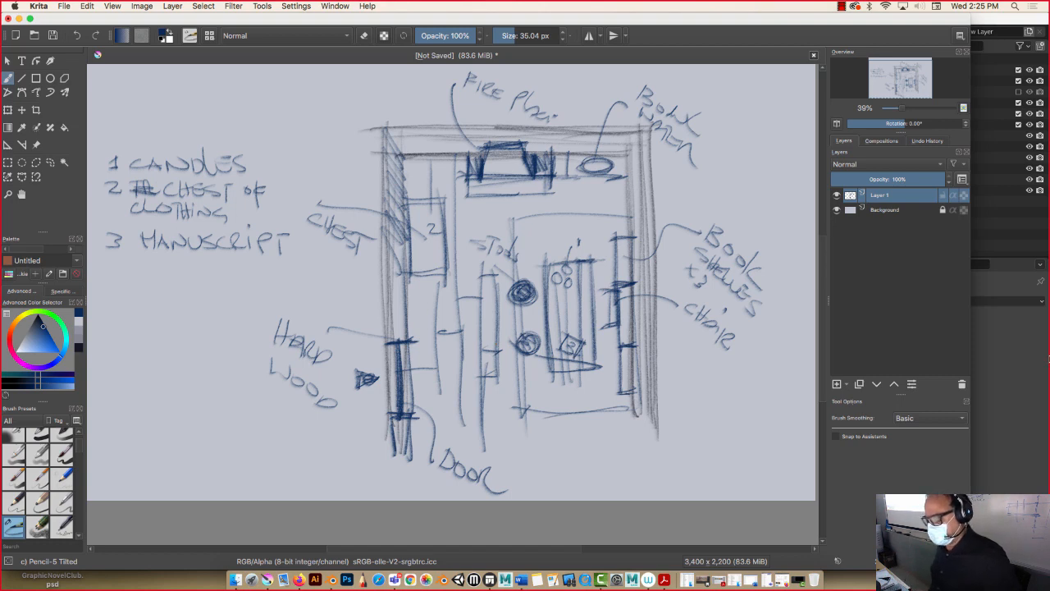
Check the coloured floor plan reference in Firefox, return to Krita and add a new layer directly above the Background layer.
left_click(299, 580)
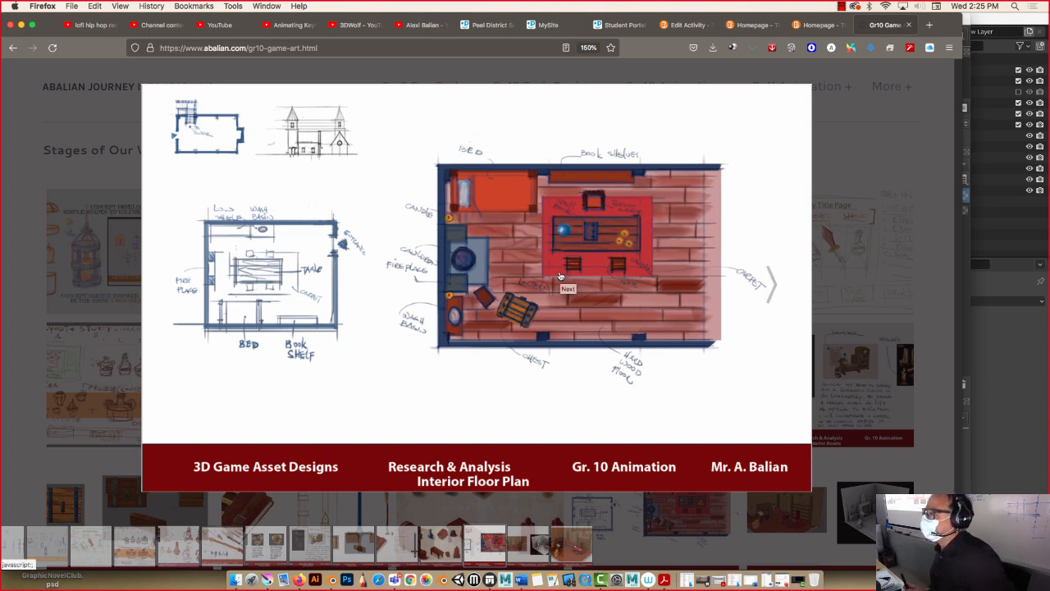
left_click(20, 27)
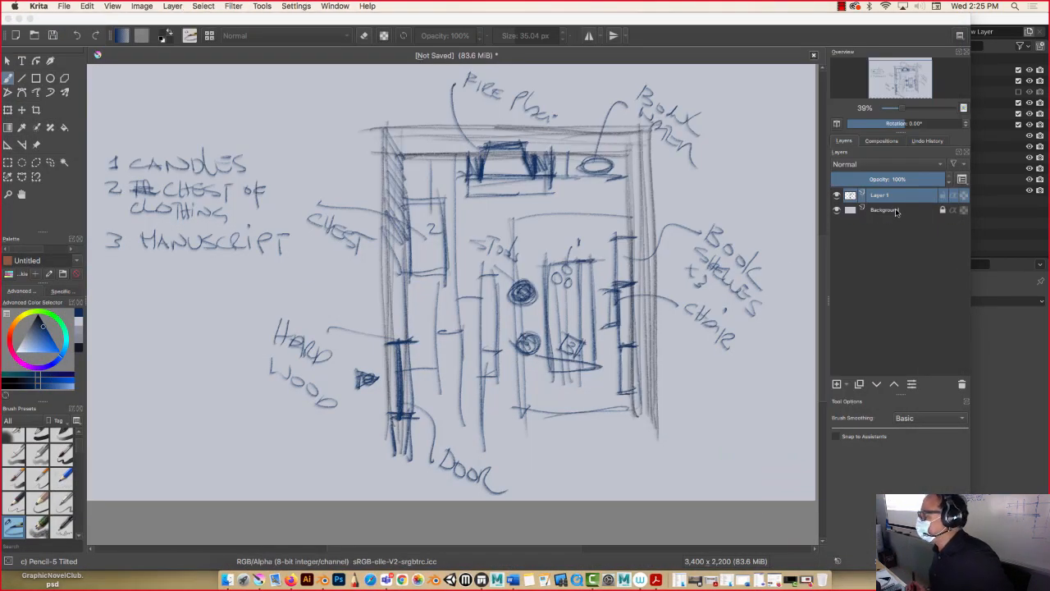
left_click(897, 212)
left_click(837, 384)
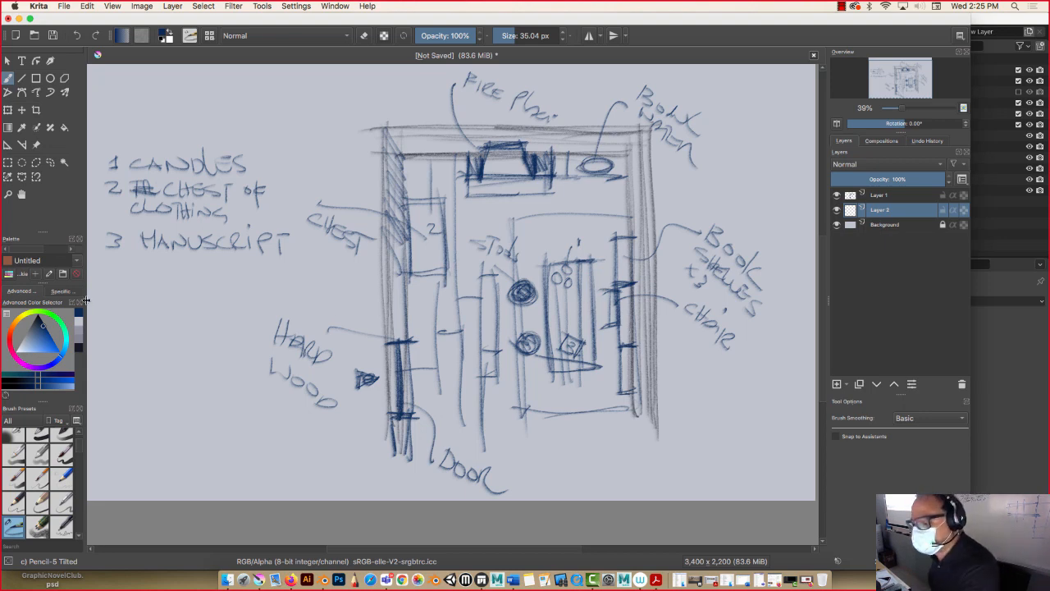
Paint the floorboards between the left wall and the stools in muted red with the Dry Roller brush at 76% opacity and 110 px.
left_click_drag(83, 302, 184, 300)
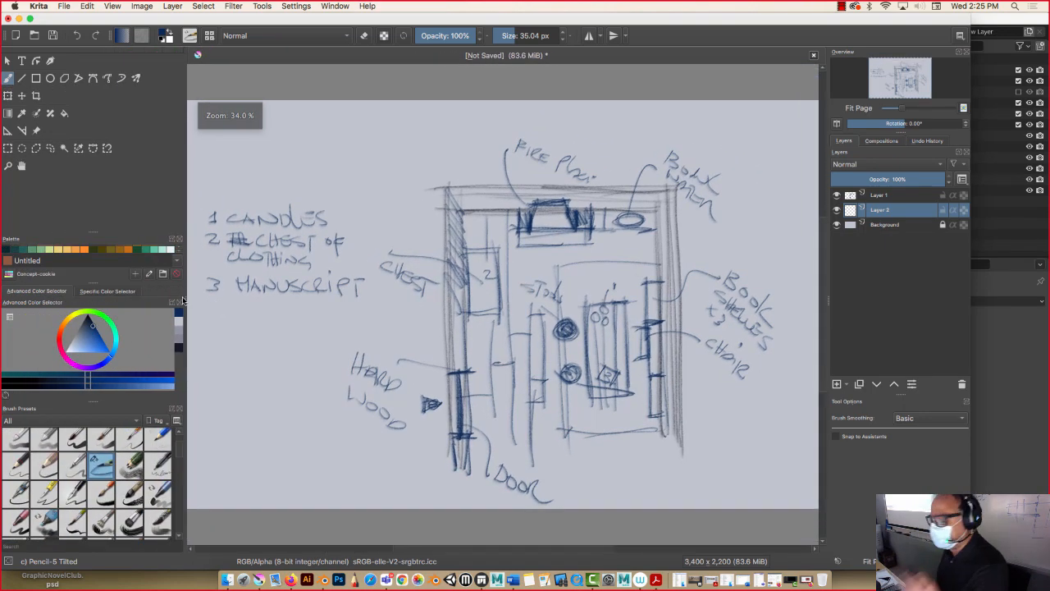
scroll(91, 476, "down", 5)
left_click(73, 461)
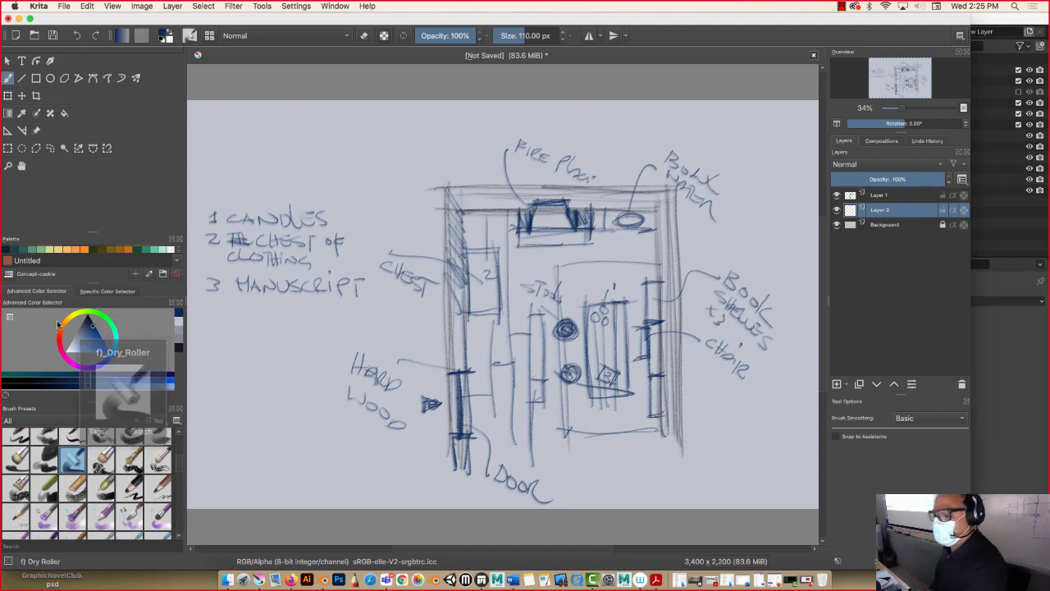
left_click_drag(62, 340, 90, 338)
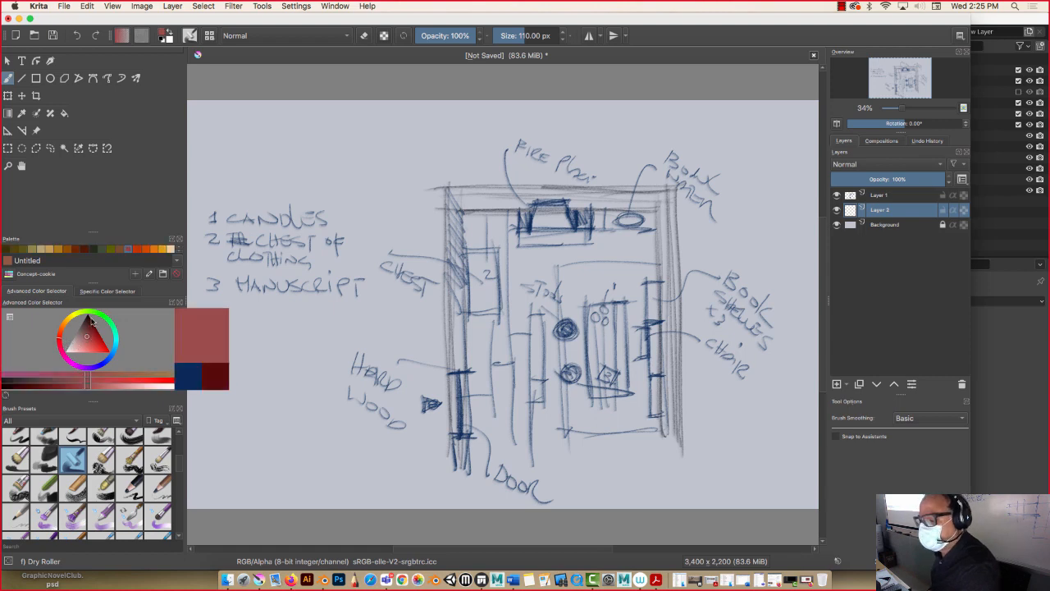
left_click(468, 36)
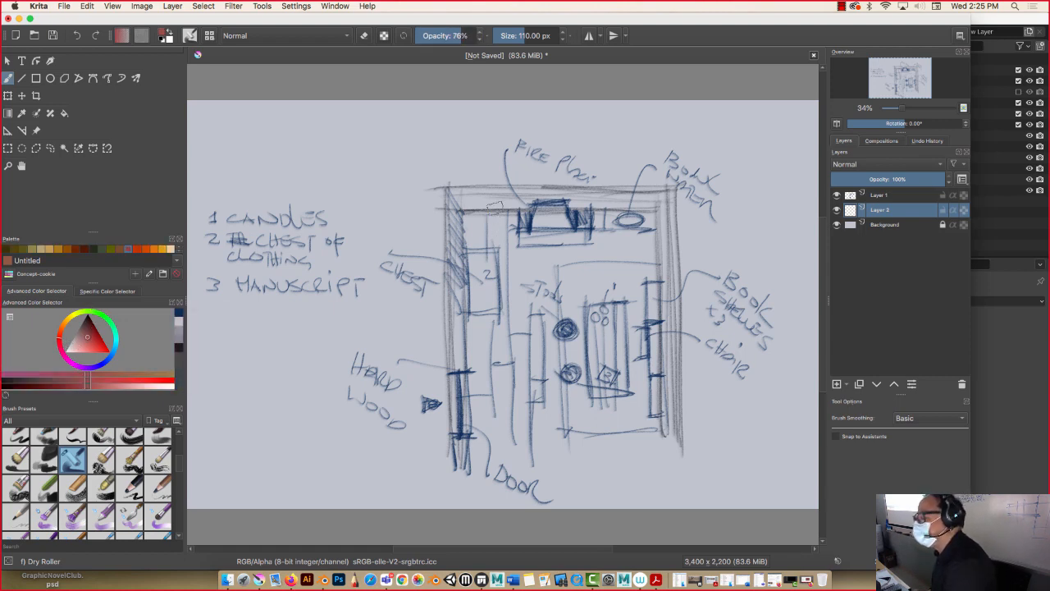
mouse_move(495, 217)
left_mouse_down()
mouse_move(502, 425)
mouse_move(496, 377)
left_mouse_up()
mouse_move(522, 331)
left_mouse_down()
mouse_move(522, 443)
mouse_move(534, 401)
mouse_move(535, 450)
left_mouse_up()
left_click_drag(483, 317, 484, 391)
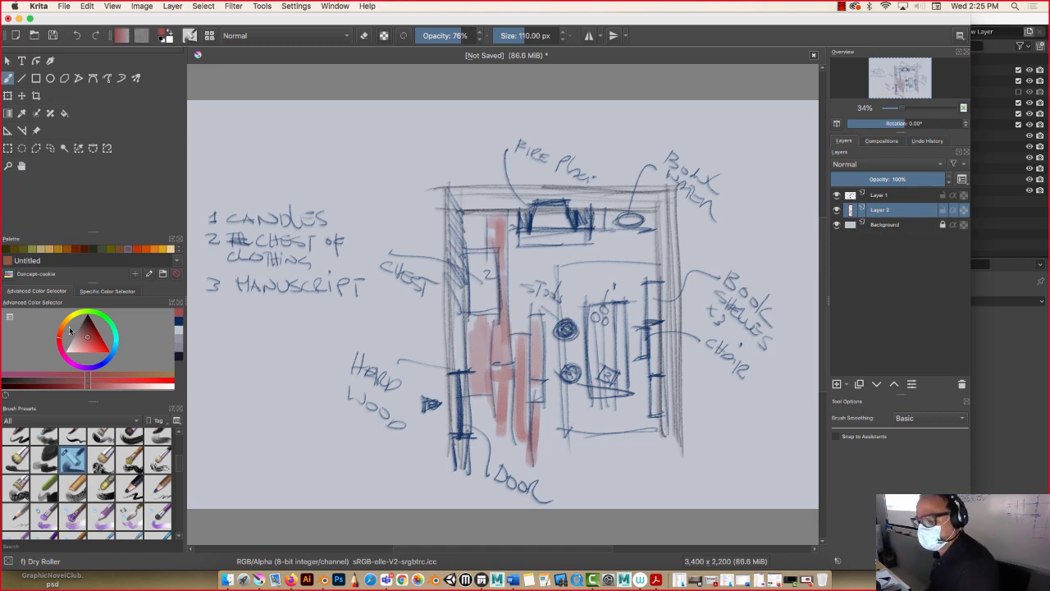
Fill the tabletop with an orange-brown colour using the Dry Roller brush.
left_click(66, 326)
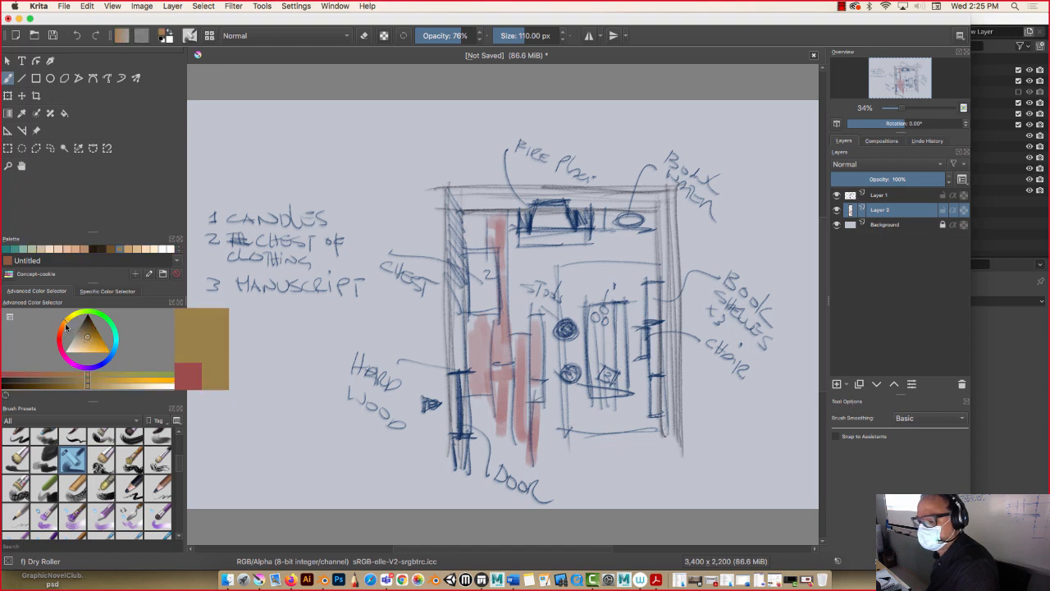
left_click(63, 325)
left_click(95, 343)
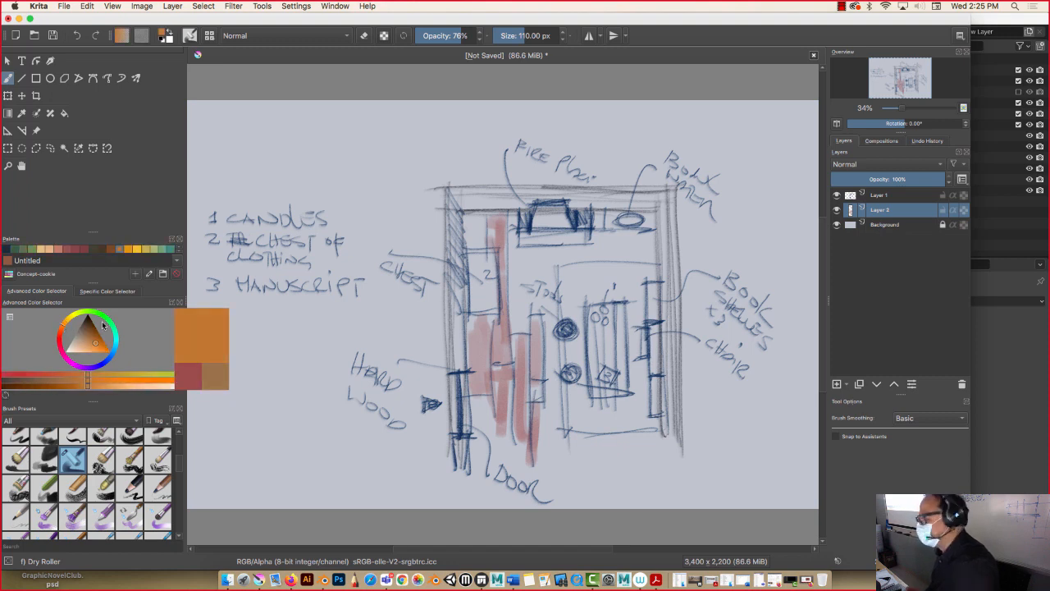
mouse_move(617, 309)
left_mouse_down()
mouse_move(622, 383)
mouse_move(613, 324)
mouse_move(605, 375)
mouse_move(600, 317)
mouse_move(605, 371)
mouse_move(606, 313)
left_mouse_up()
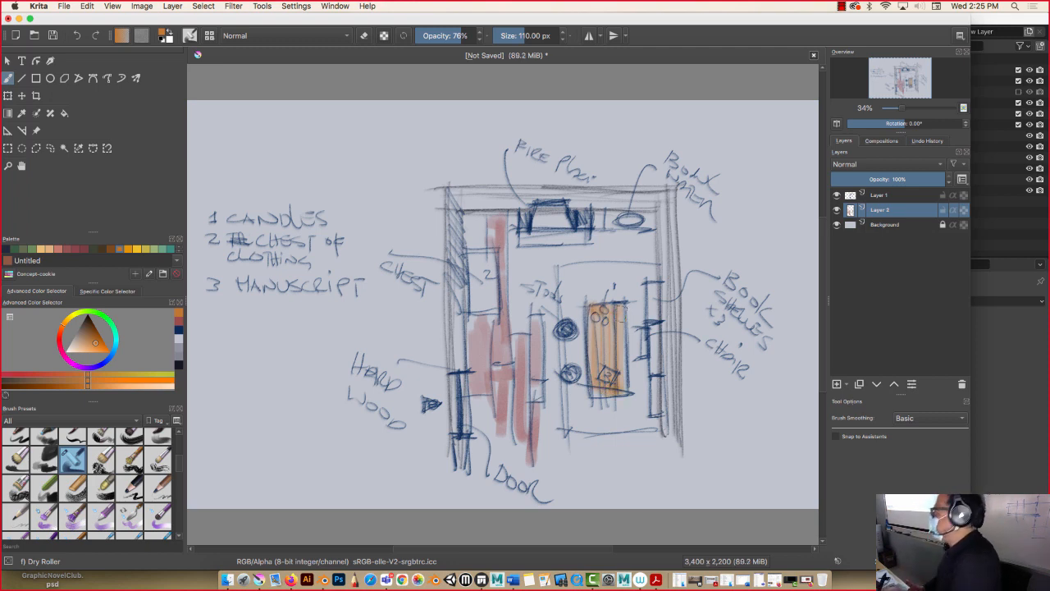
Colour the three candles on the table light yellow with the Dry Roller brush at 73 px and 100% opacity.
key("/")
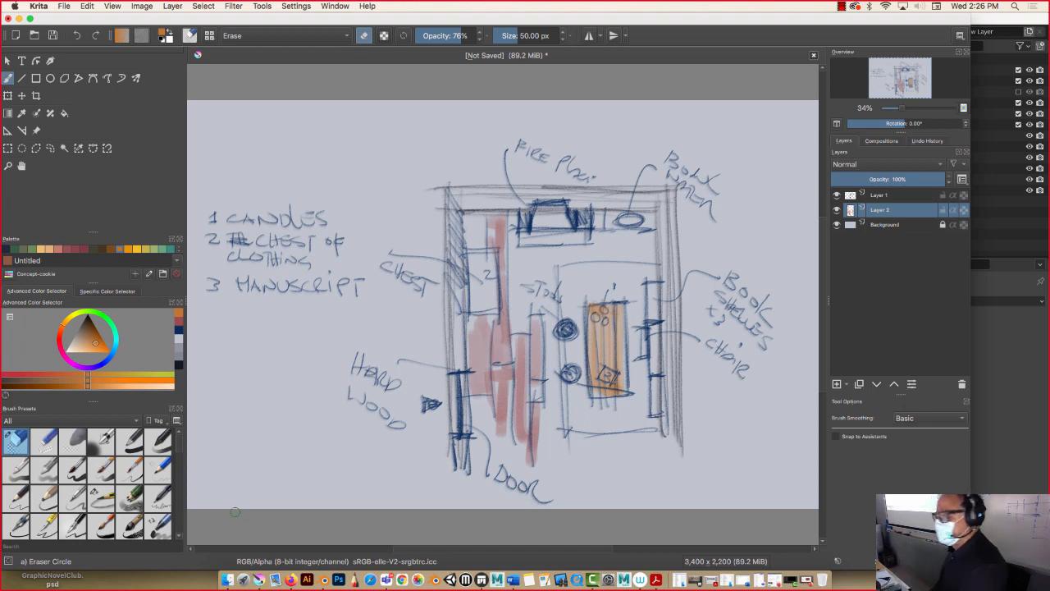
left_click(125, 385)
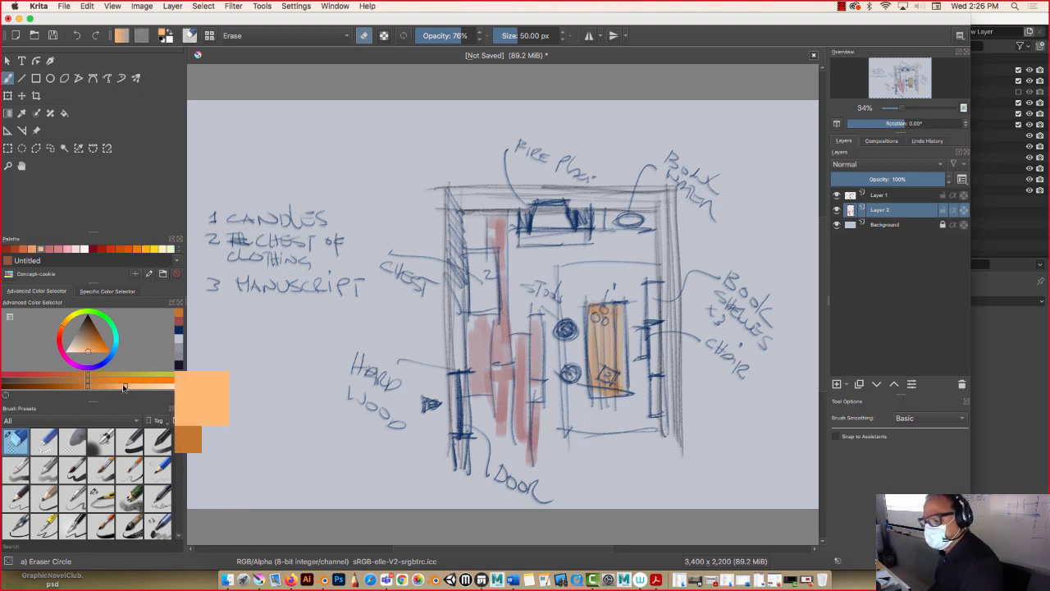
left_click_drag(78, 317, 71, 322)
key("bracketleft")
key("bracketleft")
key("bracketleft")
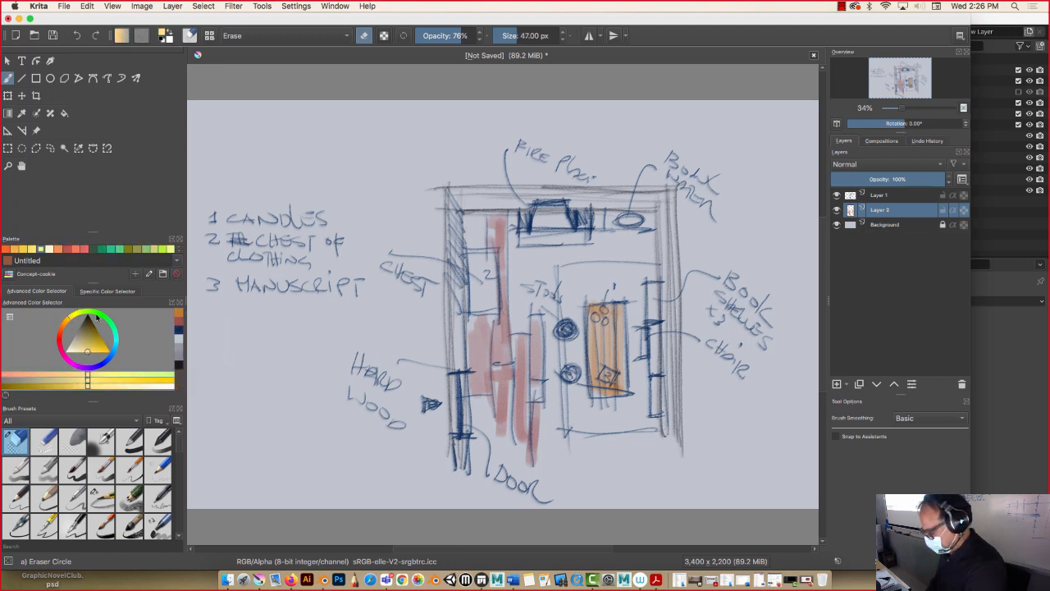
key("slash")
key("bracketleft")
key("bracketleft")
mouse_move(600, 307)
left_mouse_down()
mouse_move(607, 324)
mouse_move(595, 314)
left_mouse_up()
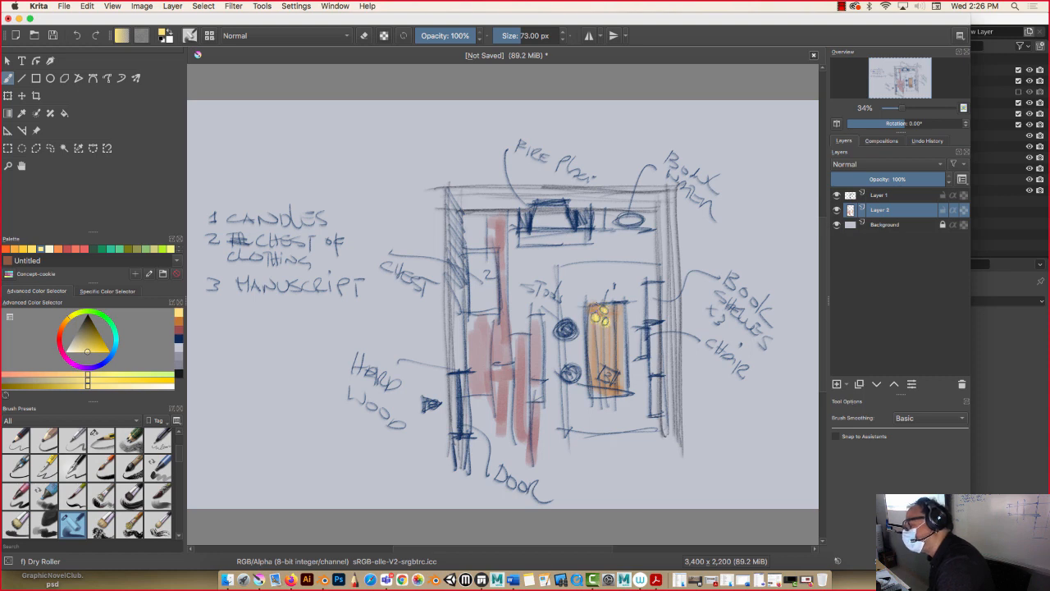
Colour the manuscript on the table a deep, saturated red.
left_click(63, 337)
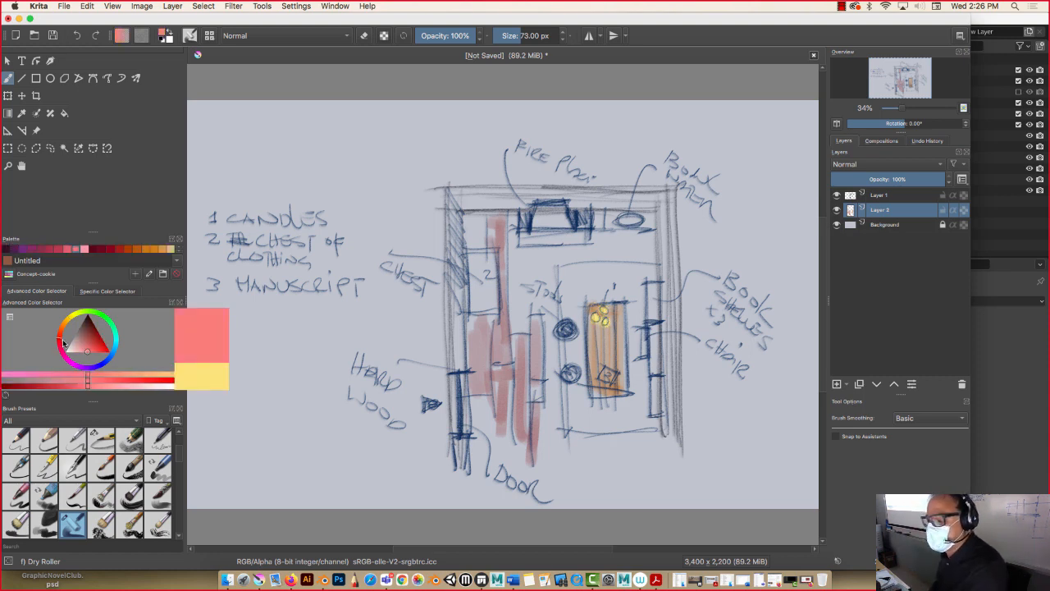
left_click_drag(96, 342, 102, 342)
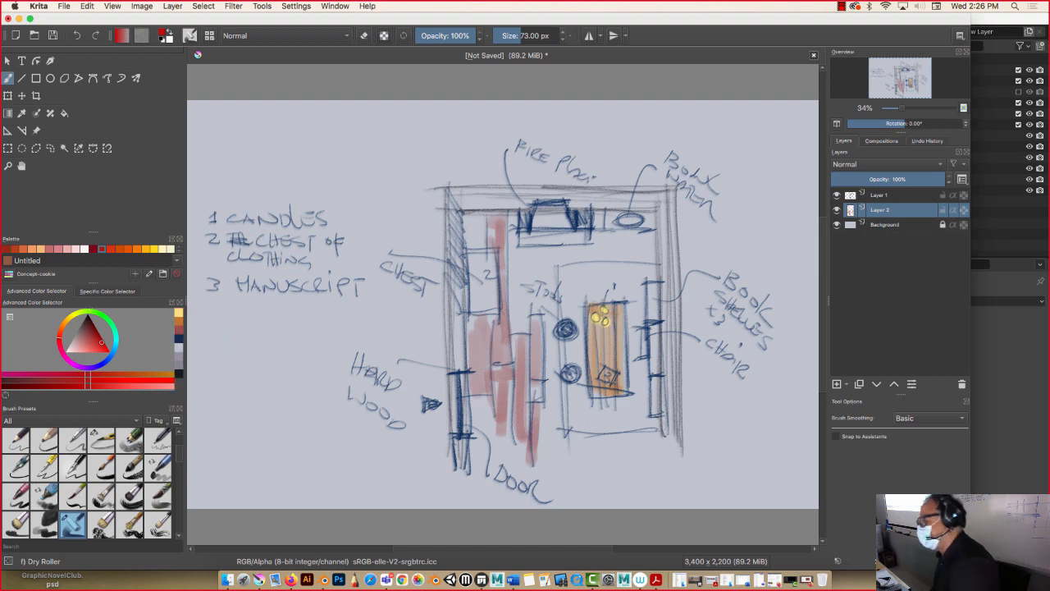
left_click_drag(612, 379, 604, 379)
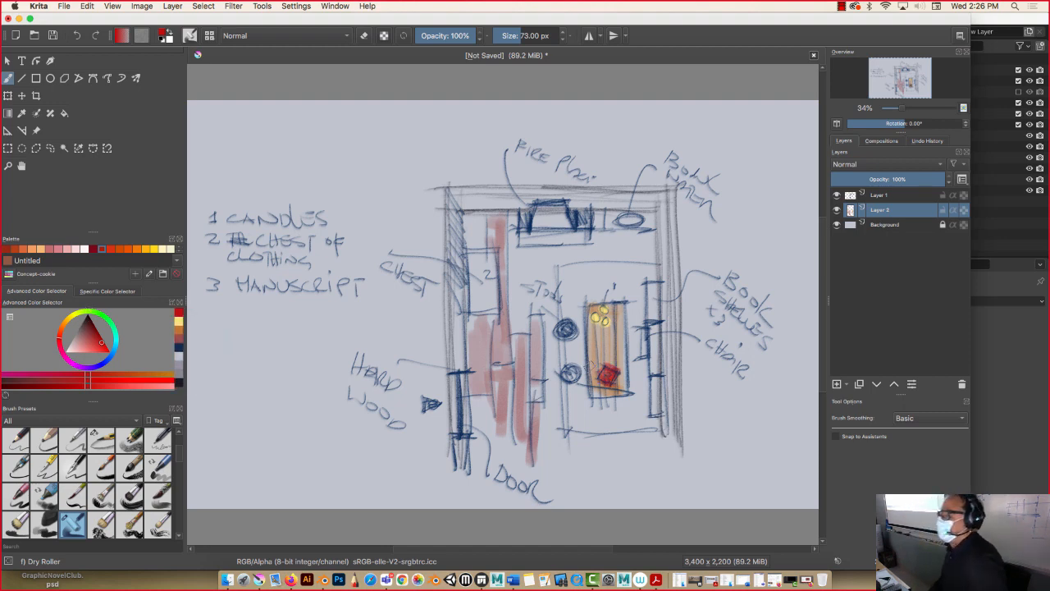
Paint the left, top and right walls dark grey, including the short wall section below the doorway.
left_click_drag(79, 329, 80, 326)
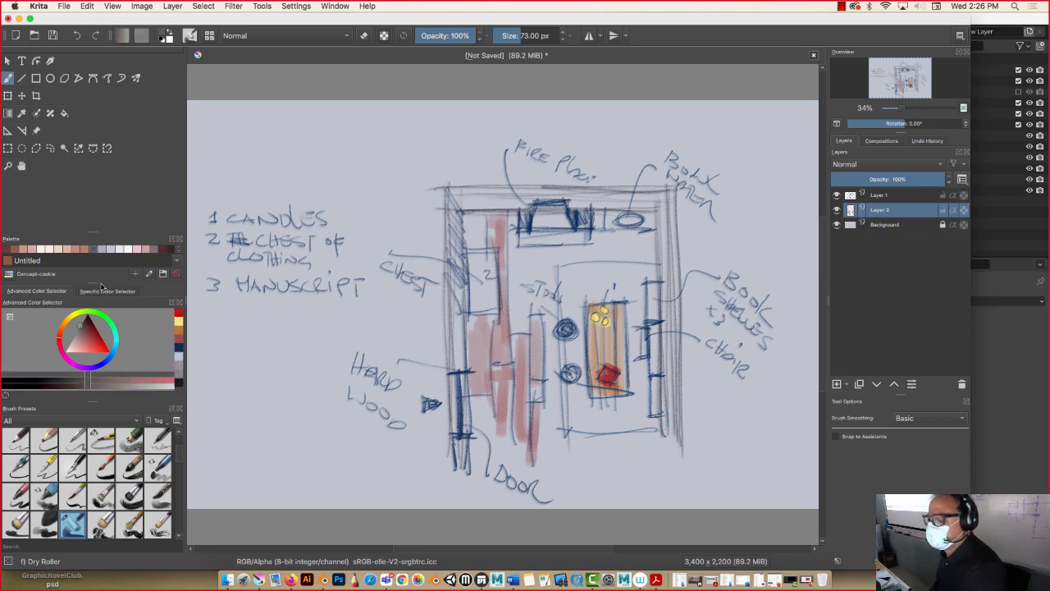
mouse_move(451, 195)
left_mouse_down()
mouse_move(456, 362)
mouse_move(450, 287)
left_mouse_up()
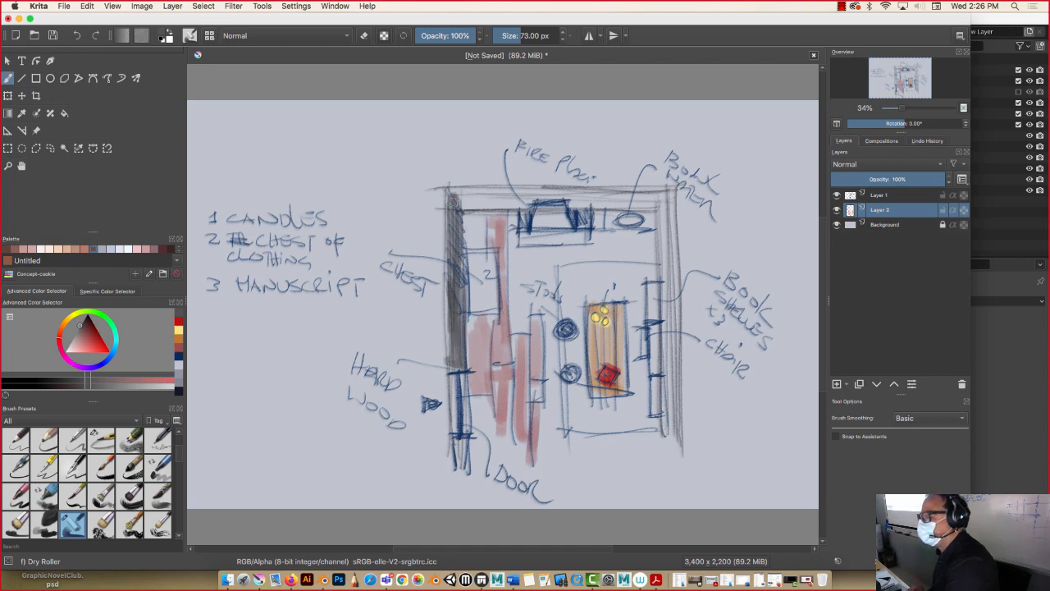
mouse_move(575, 215)
left_mouse_down()
mouse_move(589, 226)
mouse_move(564, 210)
mouse_move(523, 211)
left_mouse_up()
mouse_move(654, 205)
left_mouse_down()
mouse_move(458, 211)
mouse_move(455, 192)
mouse_move(657, 191)
mouse_move(522, 204)
mouse_move(671, 199)
mouse_move(448, 195)
mouse_move(662, 201)
mouse_move(668, 381)
mouse_move(677, 202)
mouse_move(674, 394)
mouse_move(665, 190)
mouse_move(683, 471)
left_mouse_up()
left_click_drag(663, 205, 678, 507)
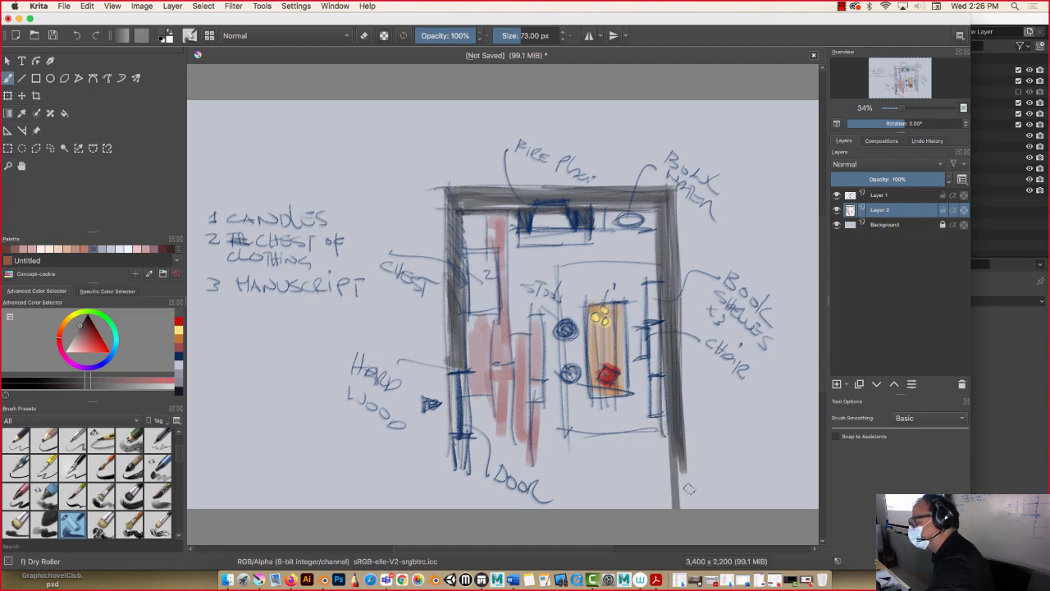
mouse_move(458, 367)
left_mouse_down()
mouse_move(451, 450)
mouse_move(461, 464)
mouse_move(451, 472)
left_mouse_up()
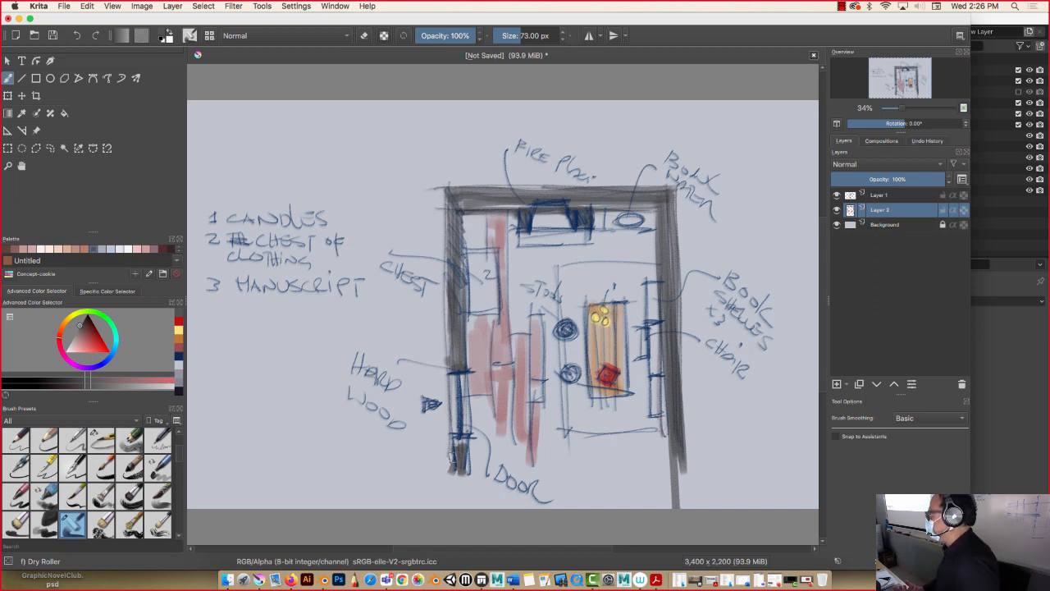
Colour the oval water bowl beside the fireplace a light tan.
left_click(75, 337)
left_click(72, 316)
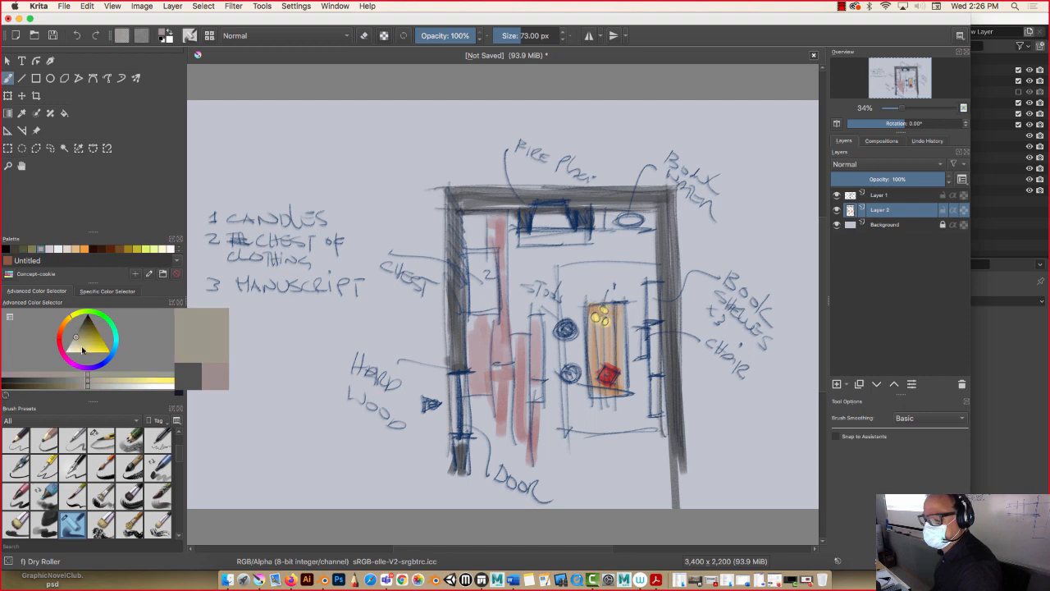
left_click(72, 322)
left_click(78, 344)
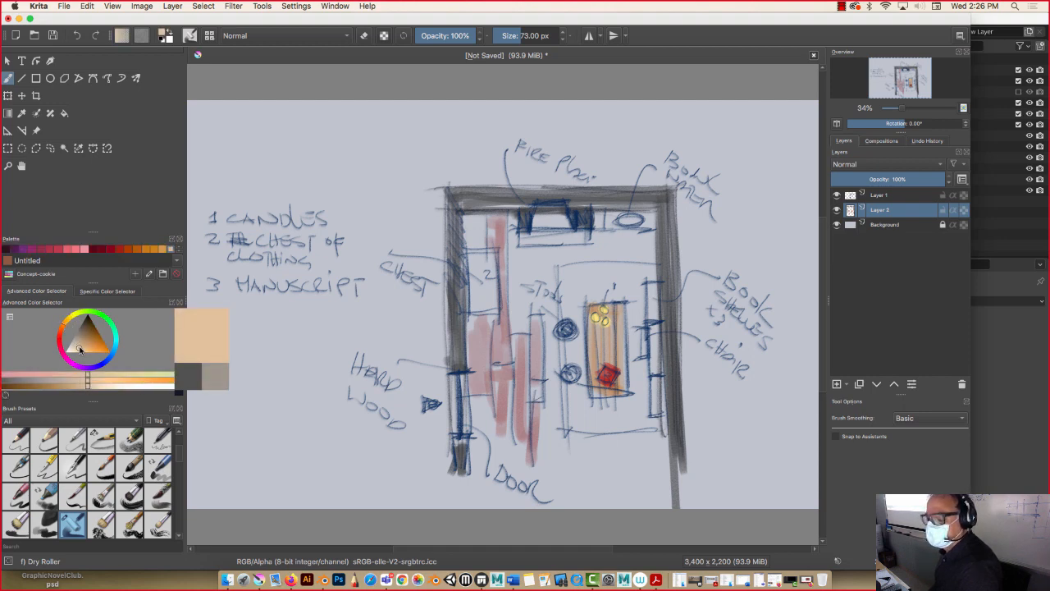
left_click_drag(618, 218, 636, 220)
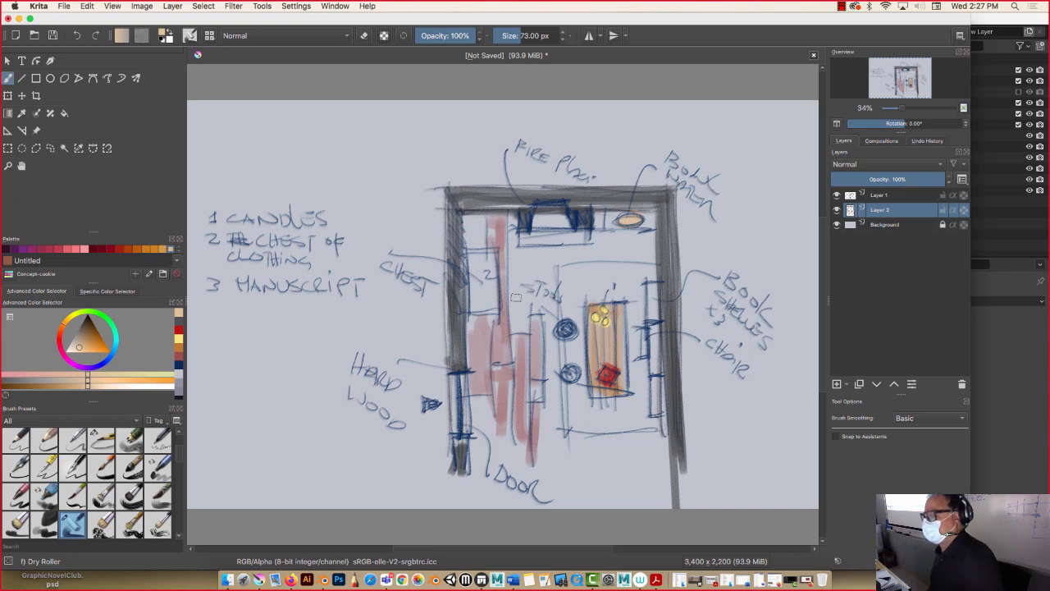
Fill the chest against the left wall with a strong reddish brown.
left_click(97, 339)
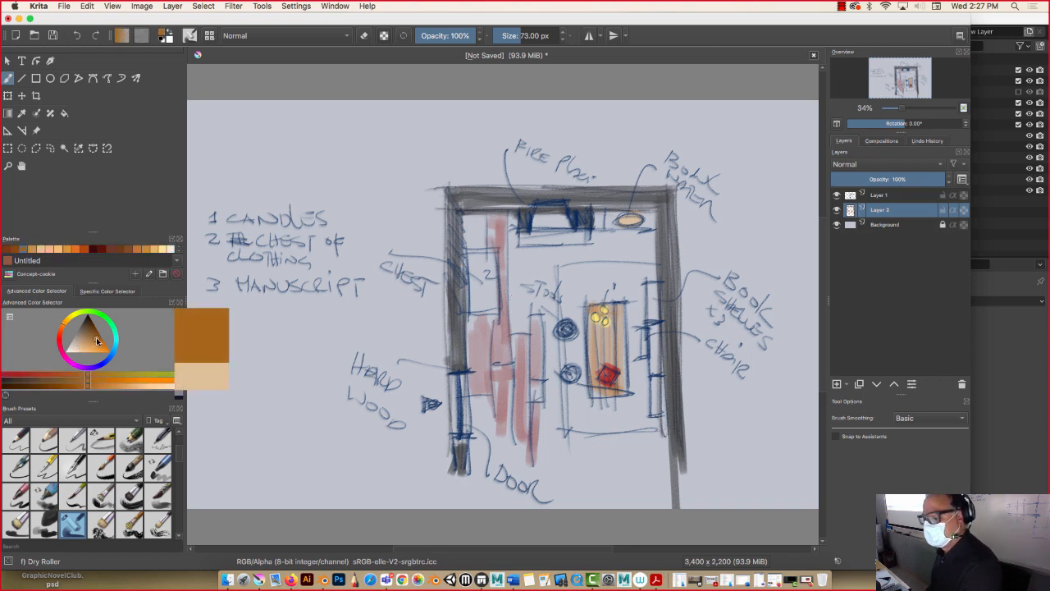
left_click(59, 335)
mouse_move(487, 253)
left_mouse_down()
mouse_move(492, 274)
mouse_move(473, 313)
mouse_move(493, 286)
mouse_move(470, 303)
mouse_move(482, 257)
left_mouse_up()
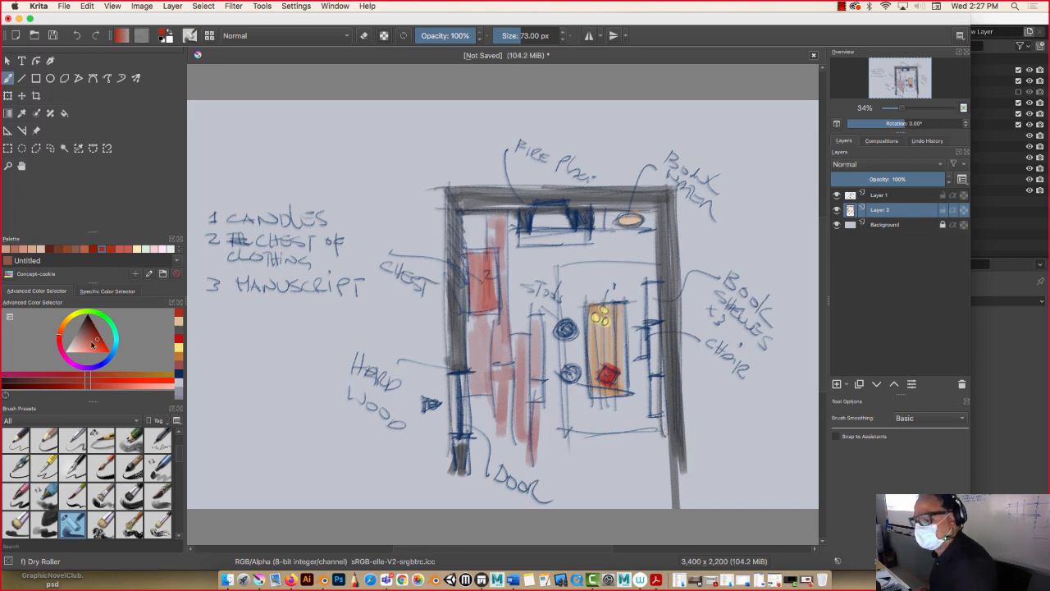
Paint two golden-brown bands across the chest, one near its upper end and one near its lower end.
left_click(66, 323)
left_click_drag(474, 264, 495, 260)
left_click_drag(470, 299, 497, 297)
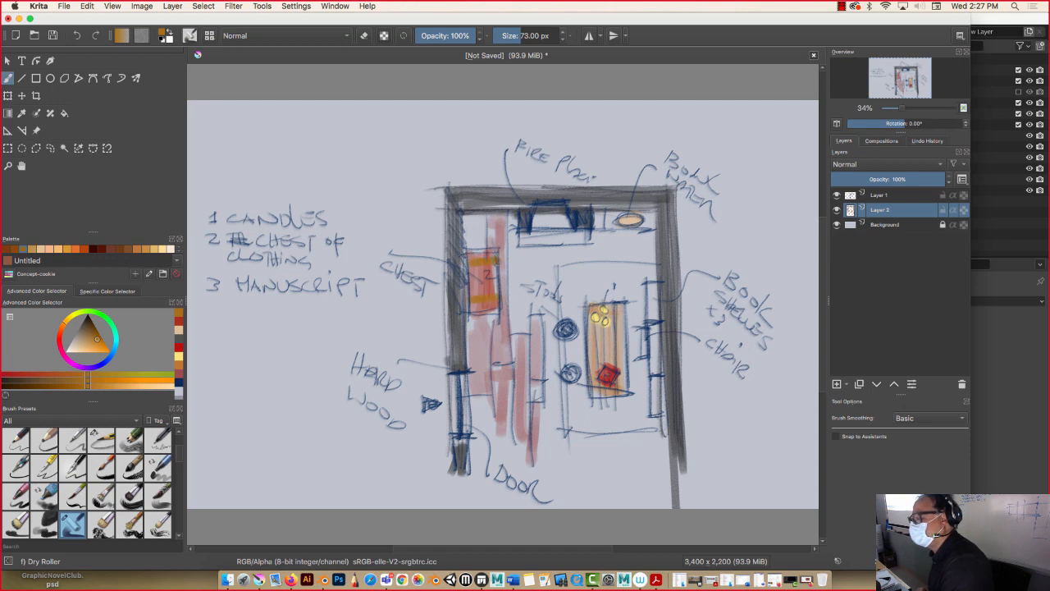
Reduce the brush size to 38 px and add light orange highlights to the chest's golden bands.
left_click(87, 351)
key("bracketleft")
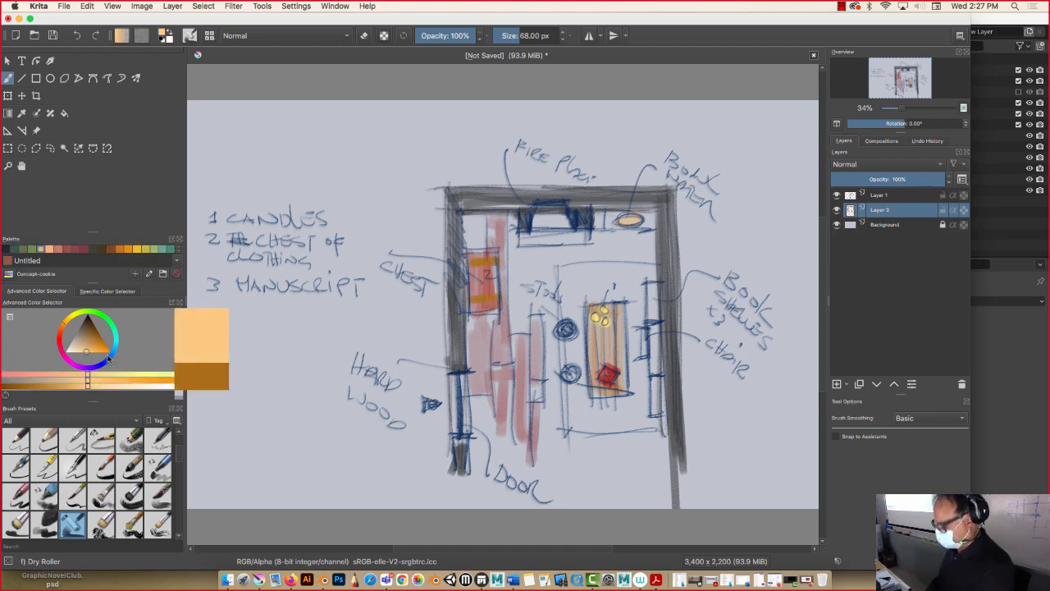
key("bracketleft")
key("bracketleft")
key("bracketleft")
key("bracketleft")
key("bracketleft")
key("bracketleft")
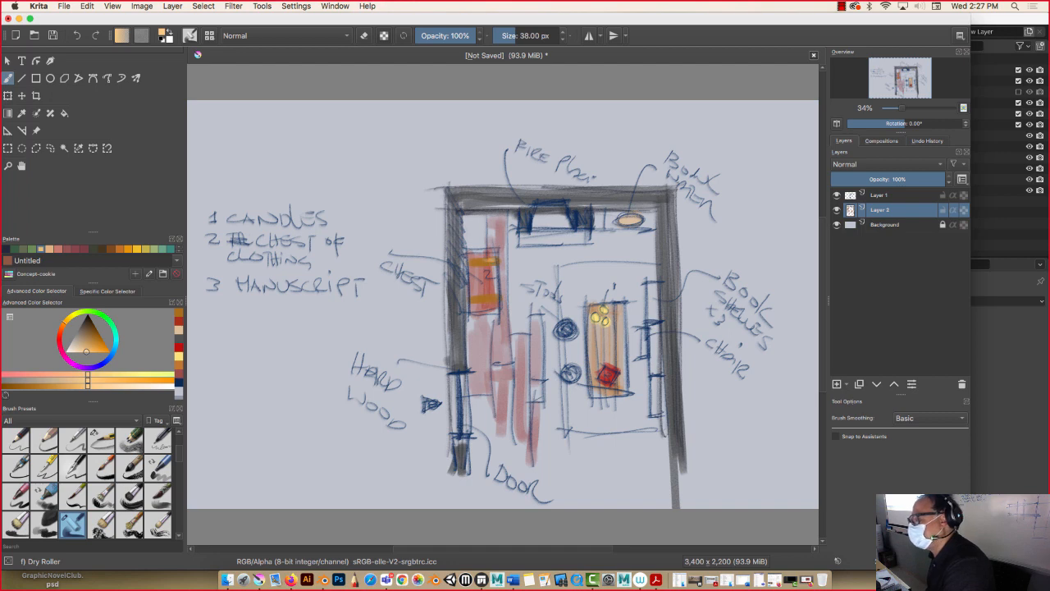
left_click_drag(488, 265, 500, 267)
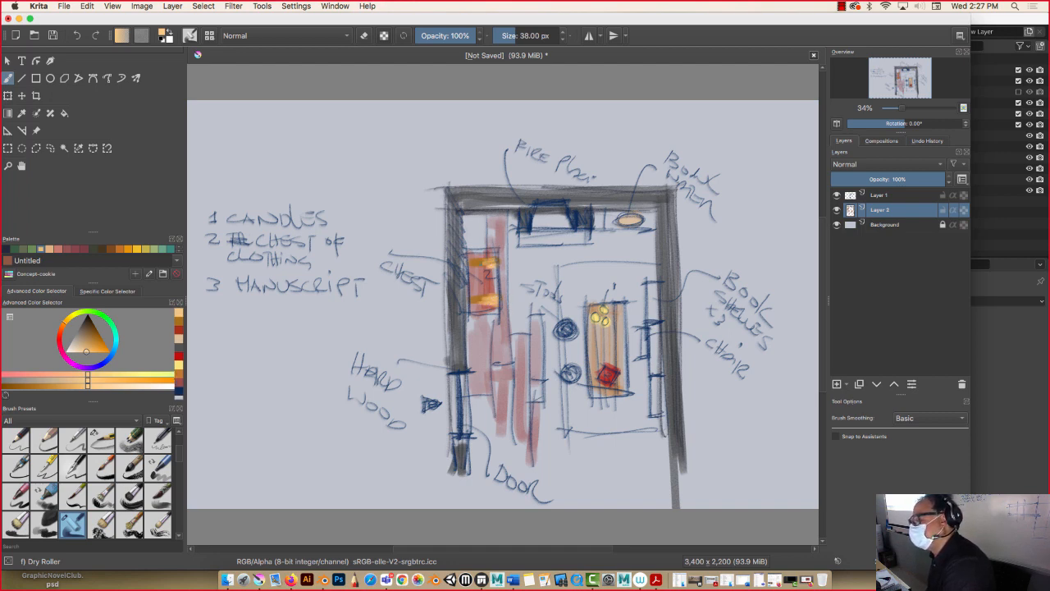
Shade the chest's edges and the middle area between its bands with a darker reddish brown.
left_click(59, 335)
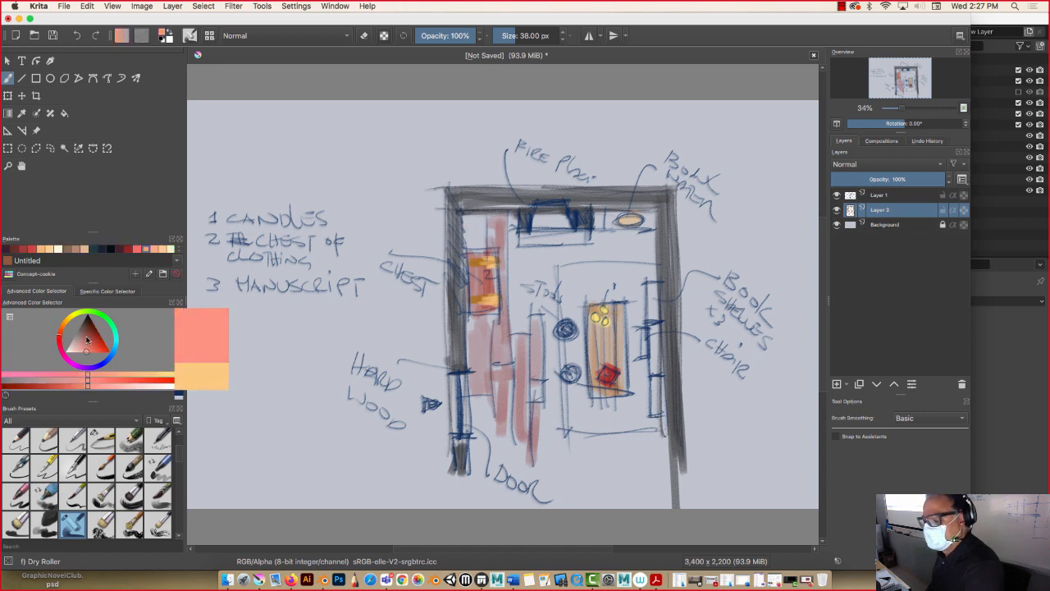
left_click(90, 338)
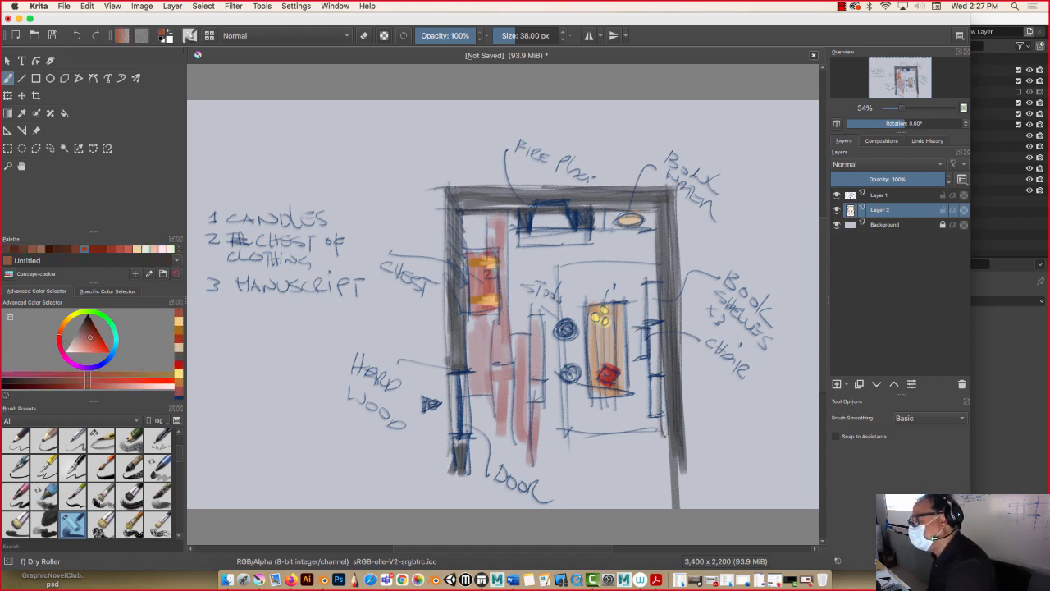
left_click_drag(496, 310, 471, 312)
mouse_move(468, 256)
left_mouse_down()
mouse_move(481, 268)
mouse_move(468, 273)
left_mouse_up()
mouse_move(497, 308)
left_mouse_down()
mouse_move(471, 309)
mouse_move(479, 304)
left_mouse_up()
left_click_drag(486, 284, 486, 292)
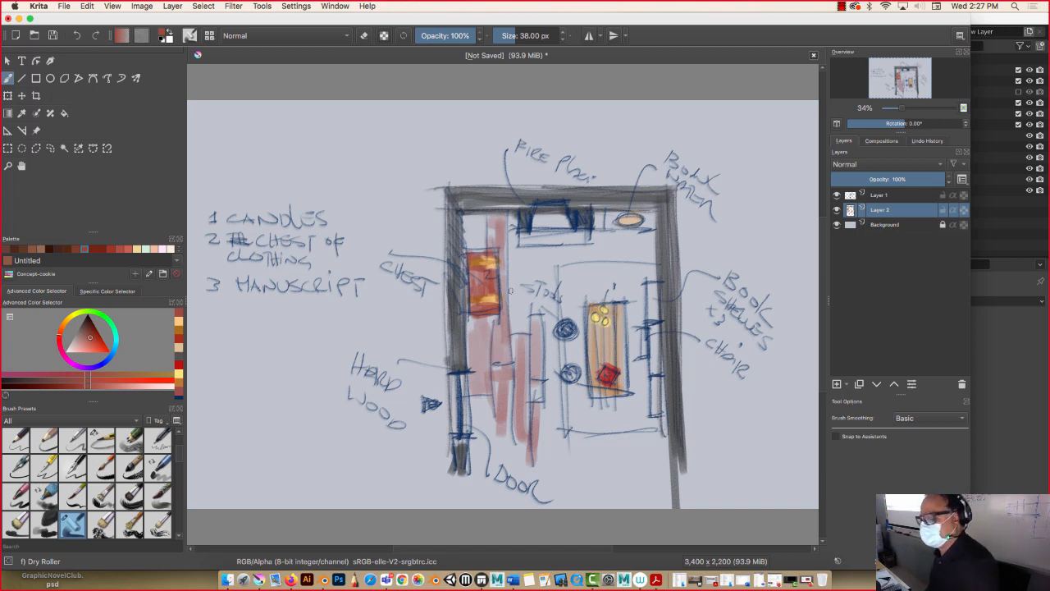
Colour the fireplace opening and the hearth strip below it with a muted greyish red-brown.
left_click(78, 339)
mouse_move(569, 224)
left_mouse_down()
mouse_move(570, 240)
mouse_move(584, 239)
mouse_move(538, 230)
mouse_move(581, 240)
mouse_move(519, 242)
left_mouse_up()
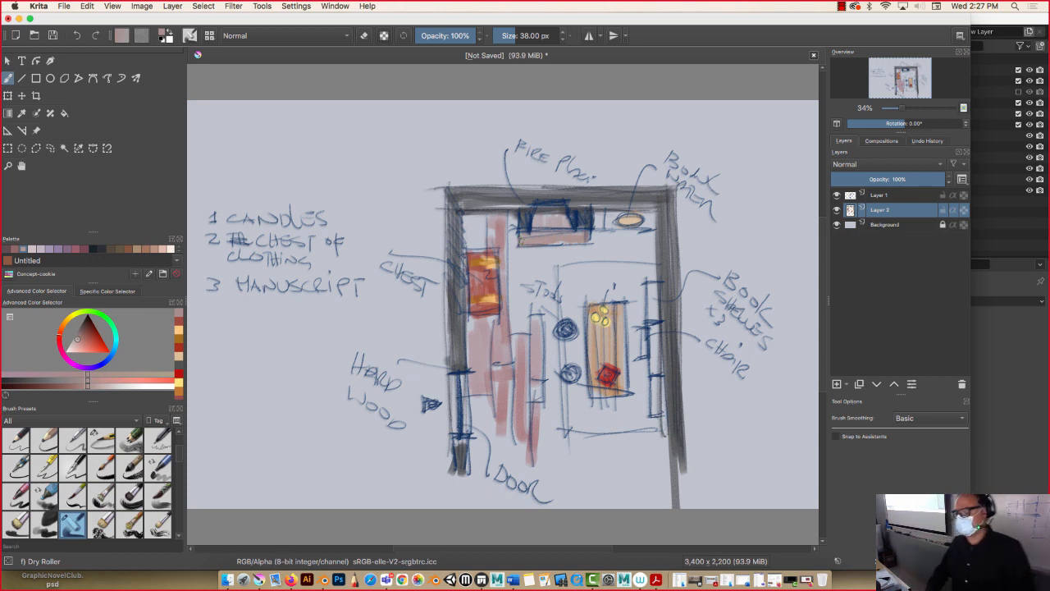
left_click(843, 6)
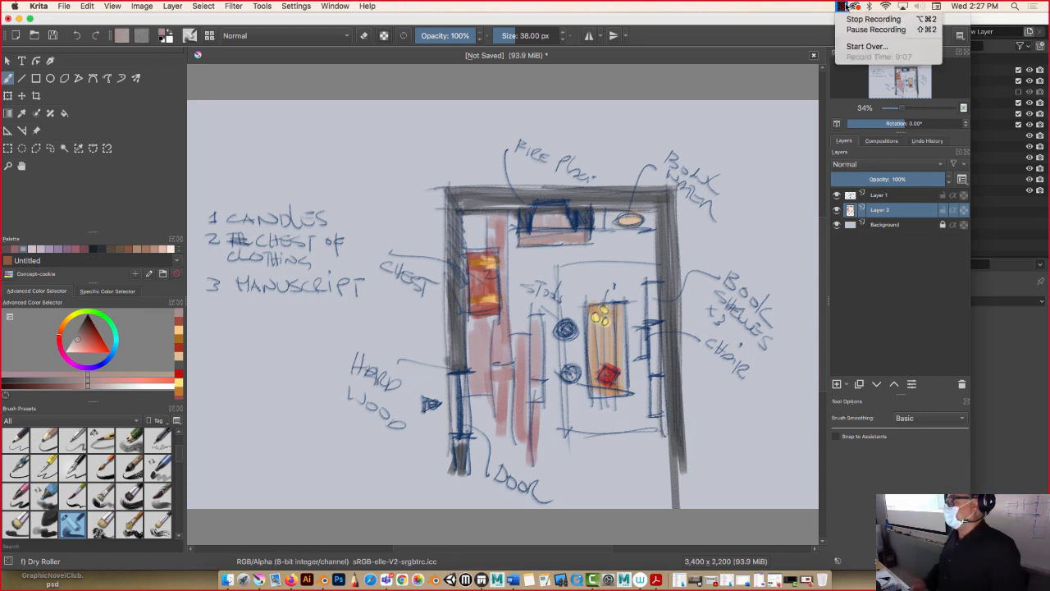